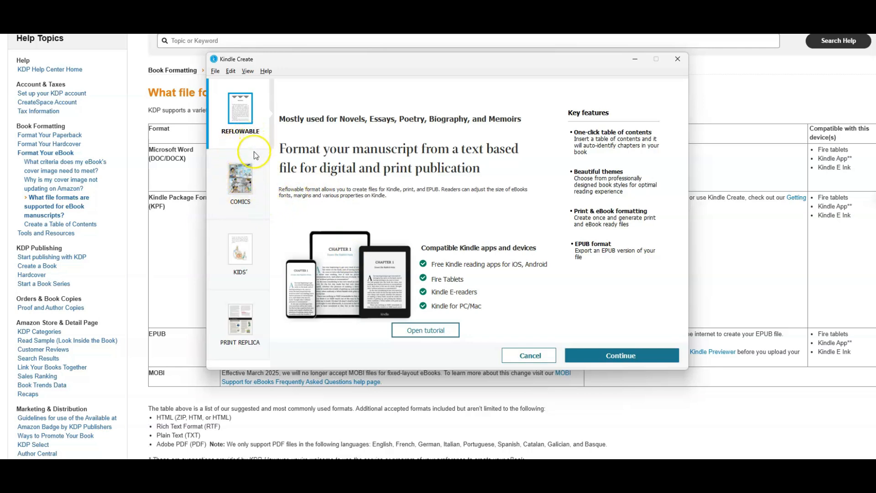
Step: Compare the Comics, Kids' and Print Replica book formats, and start a new Comics project
{"action": "left_click", "coordinate": [245, 179]}
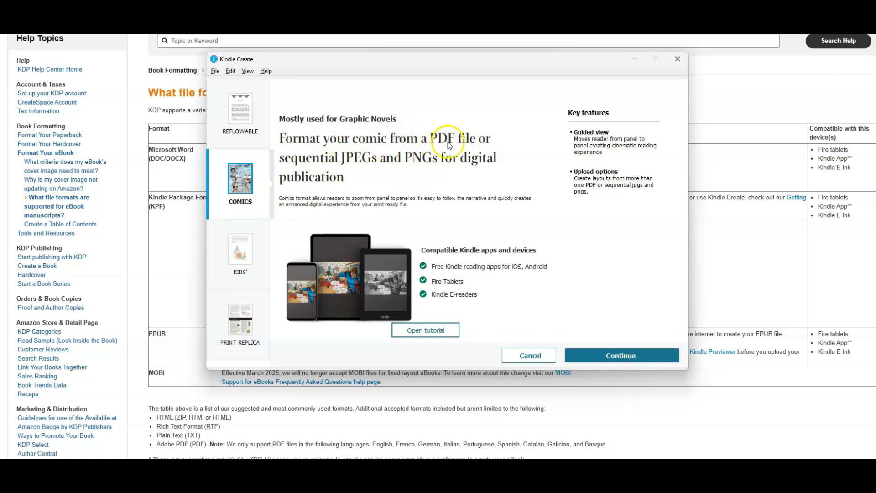
{"action": "left_click", "coordinate": [233, 248]}
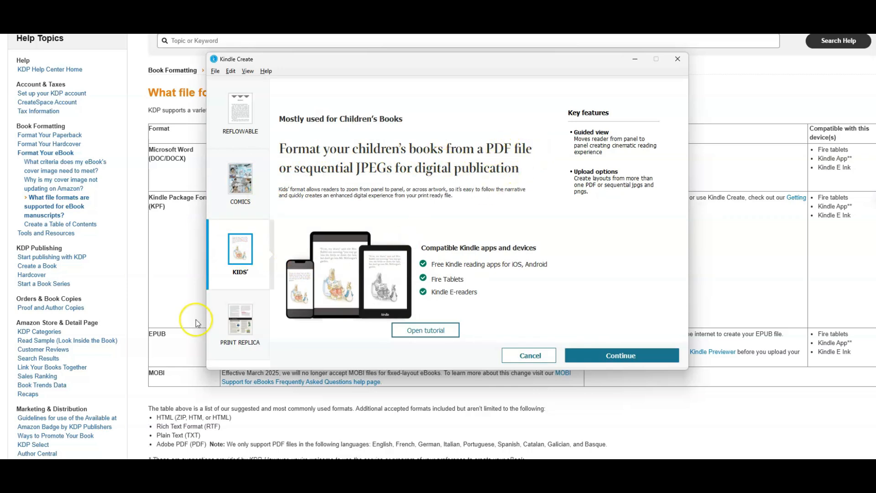
{"action": "left_click", "coordinate": [266, 316]}
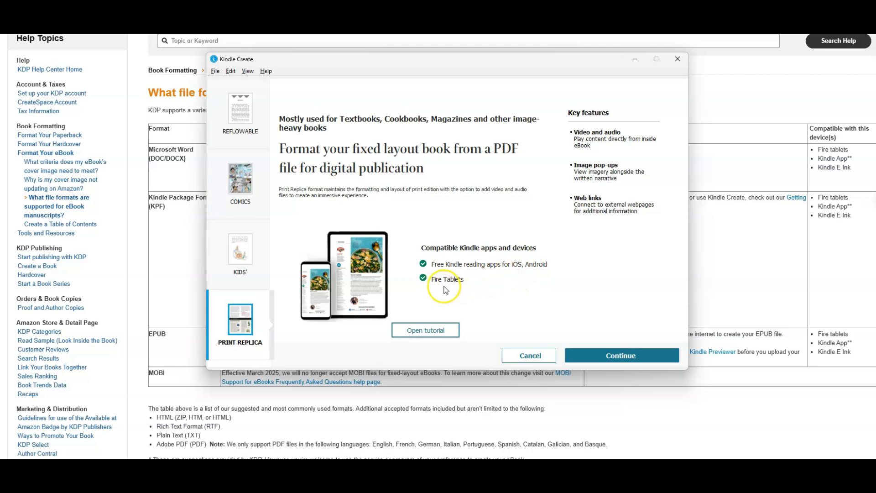
{"action": "left_click", "coordinate": [246, 259]}
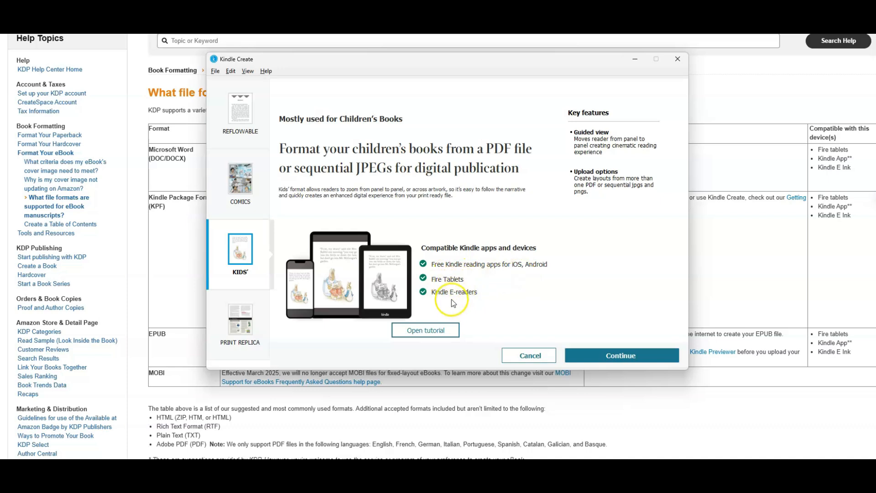
{"action": "left_click", "coordinate": [250, 192]}
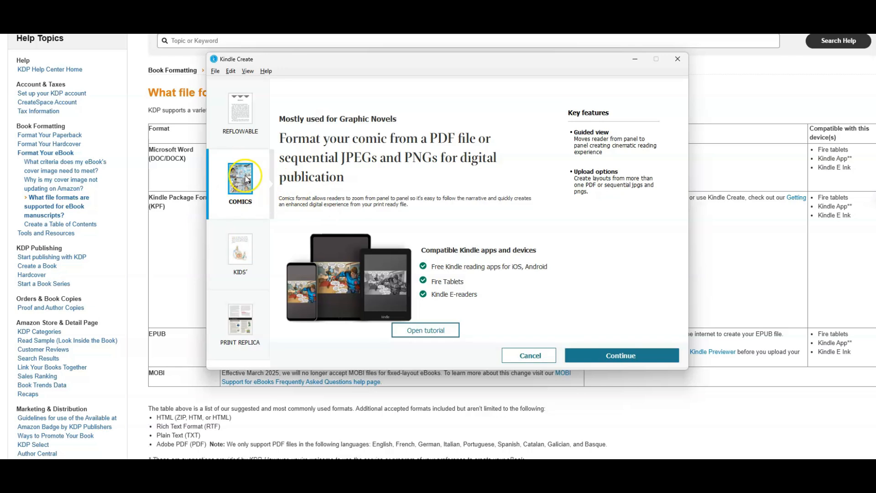
{"action": "left_click", "coordinate": [604, 359]}
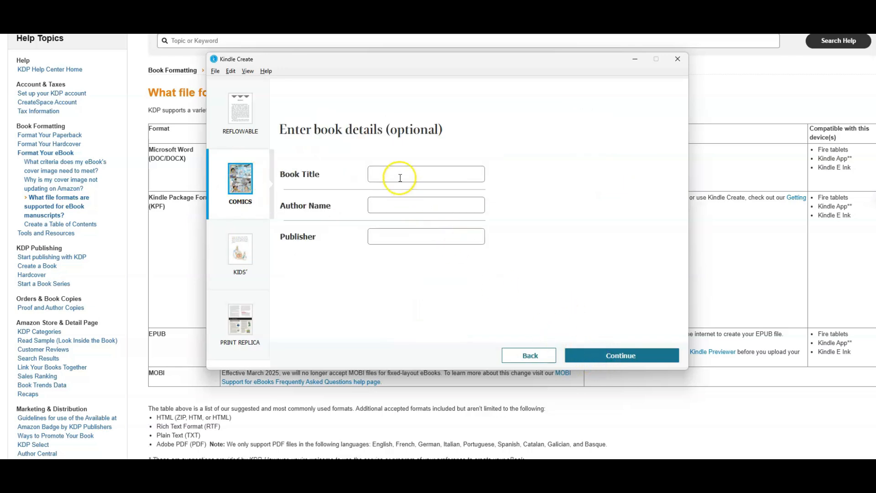
Step: Enter the book title "Affirmations for Success" and the author's name in the book details, leaving the publisher blank
{"action": "left_click", "coordinate": [397, 174]}
{"action": "type", "text": "Affirmations for Success"}
{"action": "left_click", "coordinate": [374, 202]}
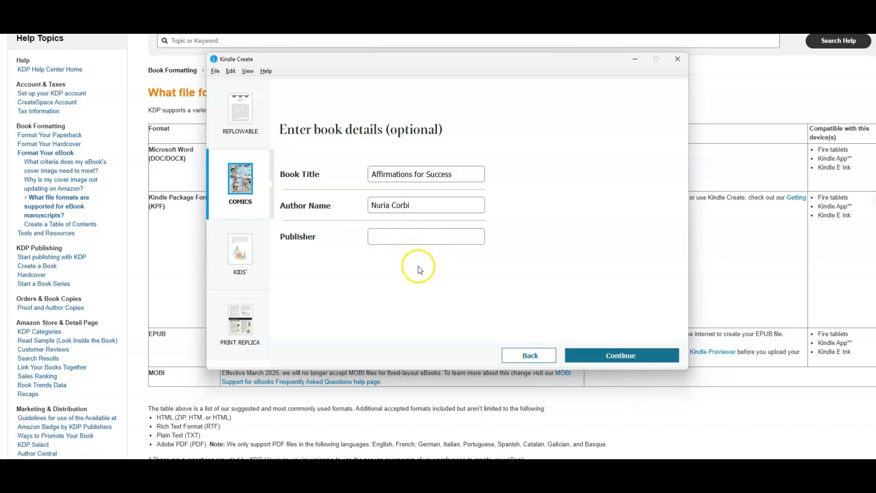
{"action": "left_click", "coordinate": [586, 364]}
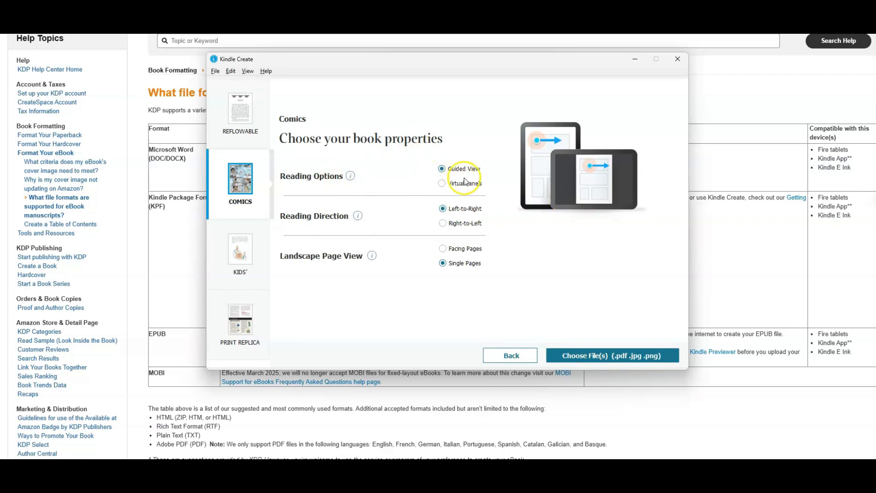
Step: Try the Virtual Panels and Facing Pages options, read the property explanations, and restore Guided View and Single Pages
{"action": "left_click", "coordinate": [442, 182]}
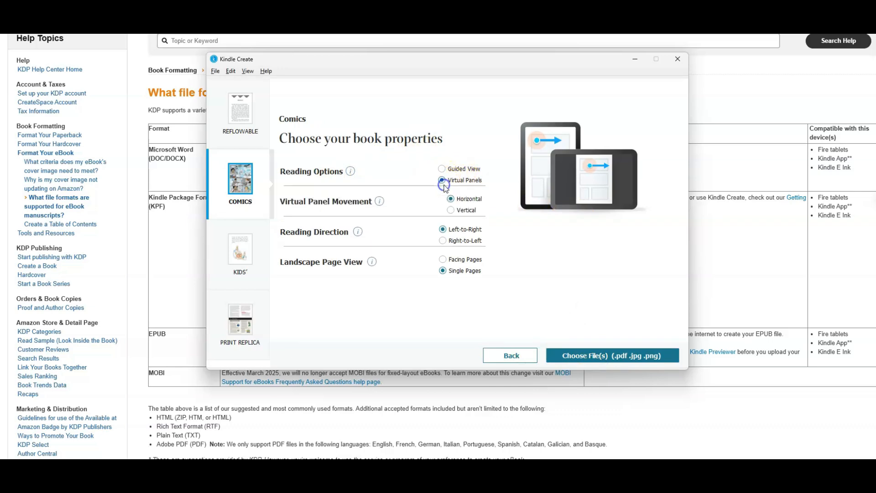
{"action": "left_click", "coordinate": [442, 168]}
{"action": "mouse_move", "coordinate": [351, 179]}
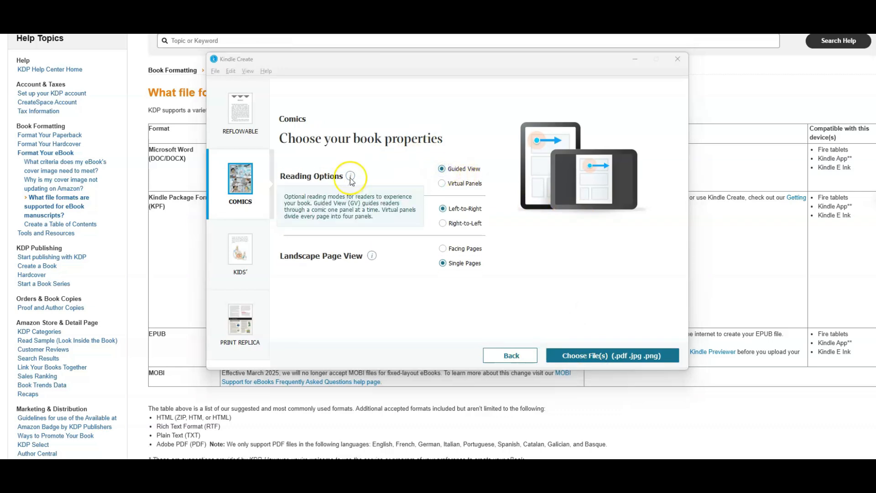
{"action": "left_click", "coordinate": [349, 177]}
{"action": "left_click", "coordinate": [350, 178]}
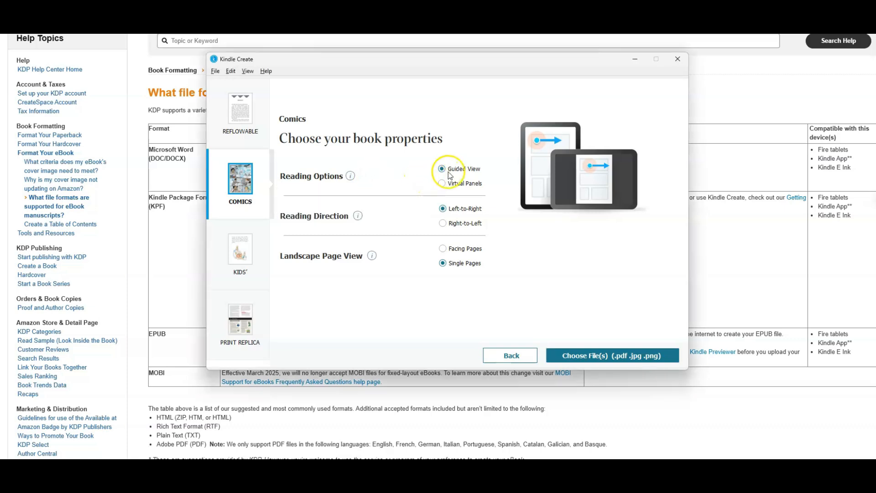
{"action": "left_click", "coordinate": [358, 217]}
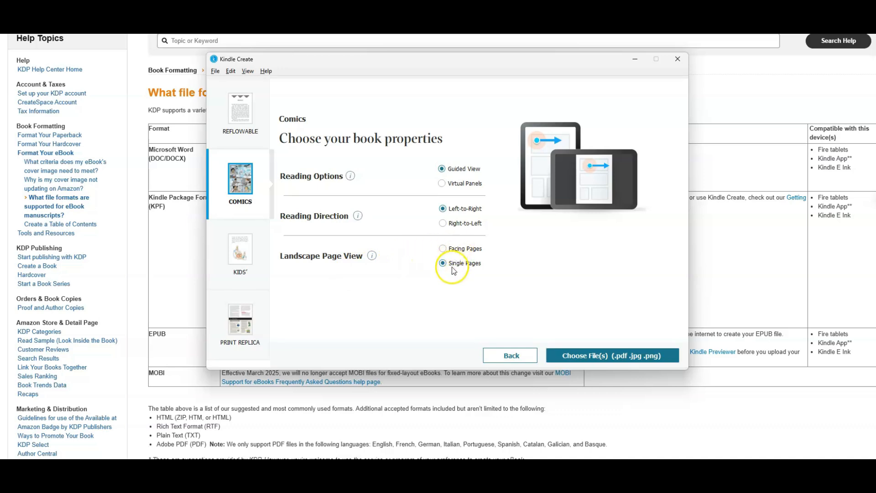
{"action": "left_click", "coordinate": [443, 250]}
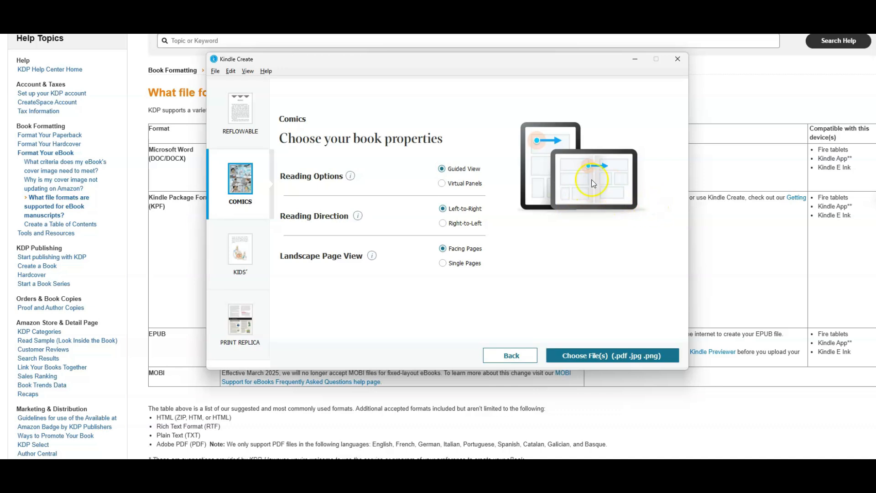
{"action": "left_click", "coordinate": [443, 263]}
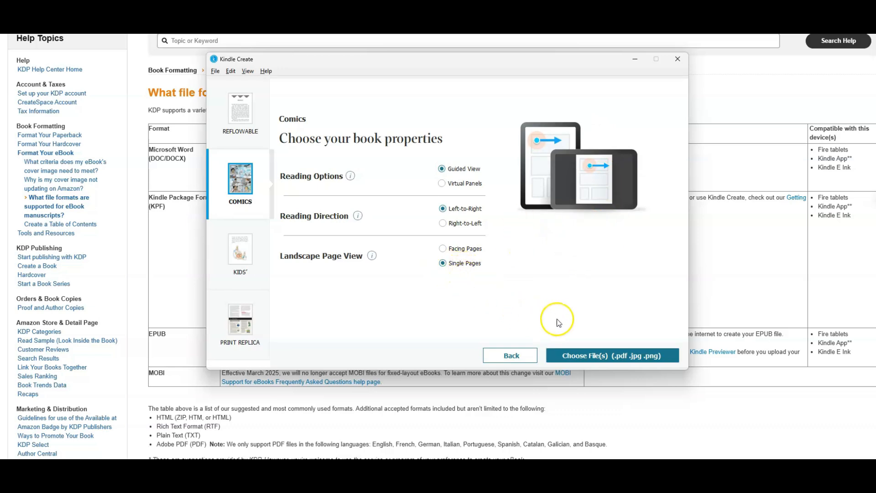
Step: Import the PDF file "Affirmations for Success interior.pdf" from the Affirmations for Success folder into the Comics project
{"action": "left_click", "coordinate": [601, 361]}
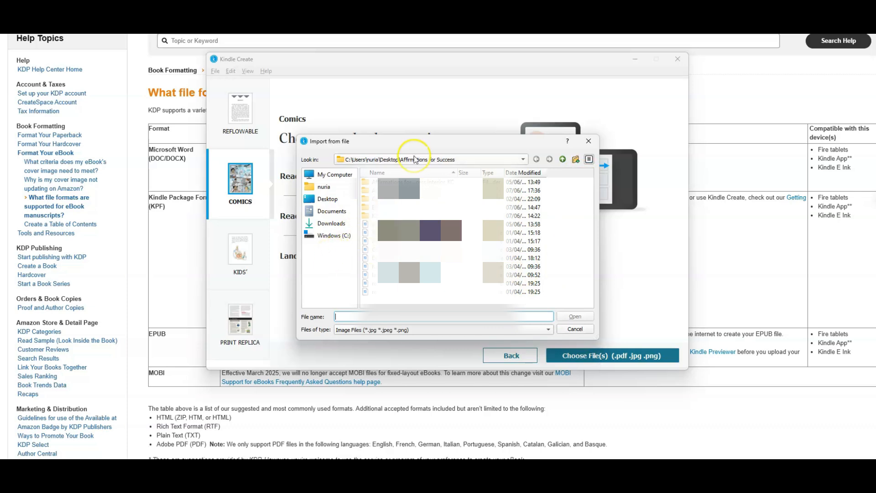
{"action": "left_click", "coordinate": [444, 329]}
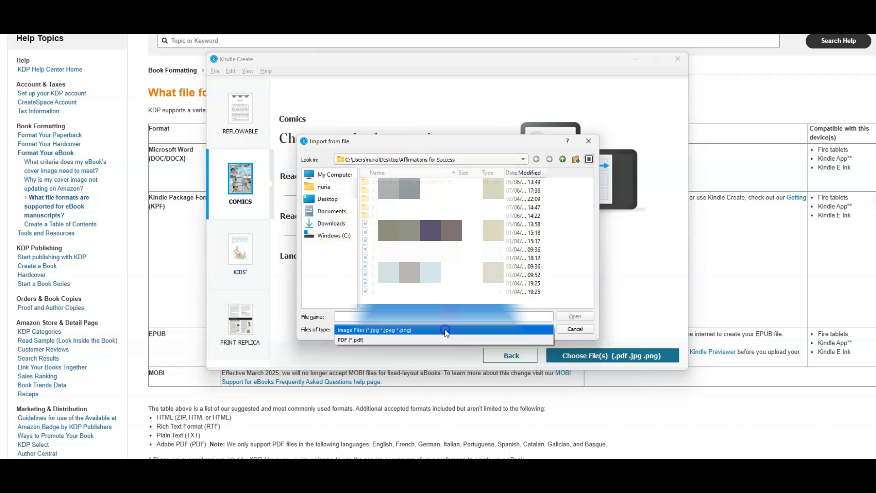
{"action": "left_click", "coordinate": [417, 340]}
{"action": "left_click", "coordinate": [391, 241]}
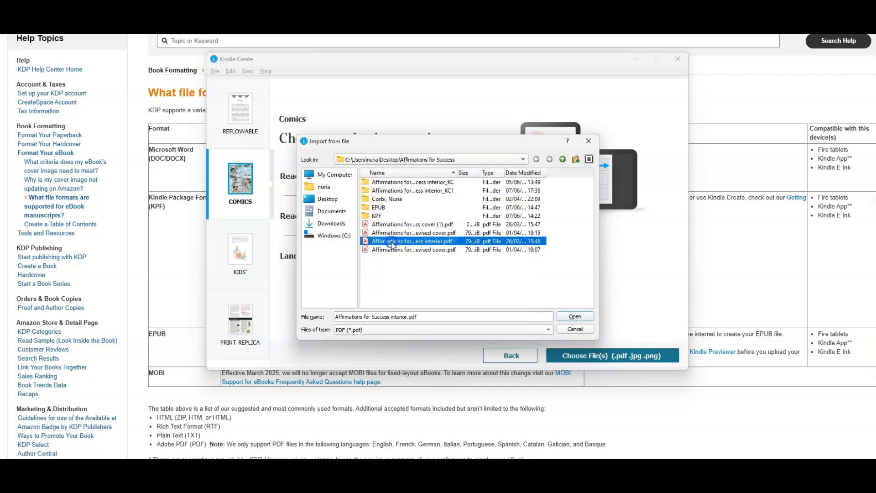
{"action": "left_click", "coordinate": [570, 316]}
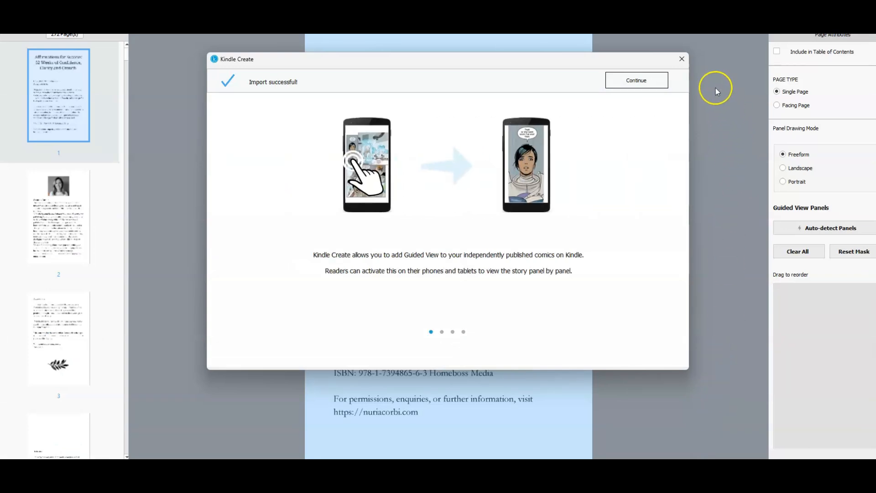
{"action": "left_click", "coordinate": [642, 81]}
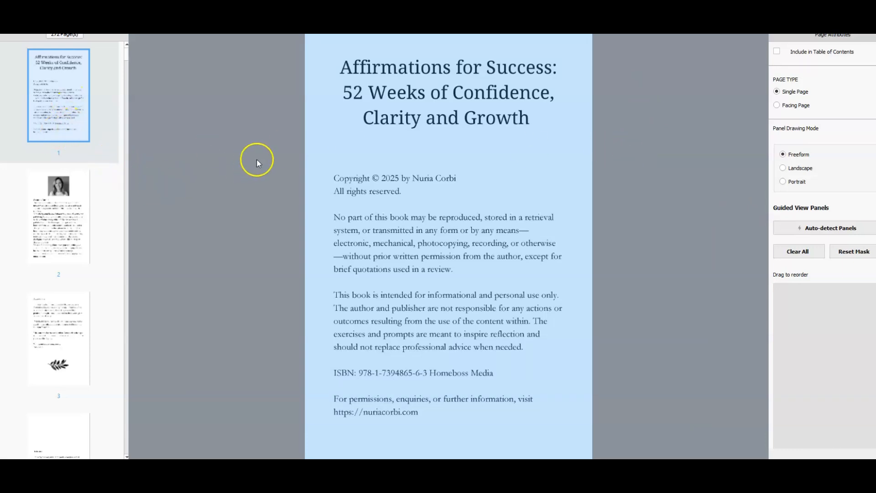
Step: Look through the imported book's opening and weekly pages to check their text, images and layout
{"action": "scroll", "coordinate": [549, 221], "scroll_direction": "down", "scroll_amount": 2}
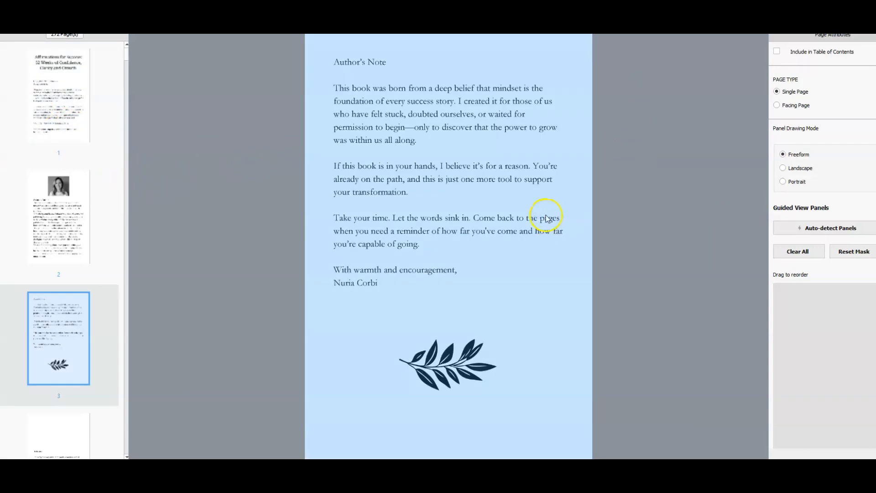
{"action": "scroll", "coordinate": [547, 217], "scroll_direction": "up", "scroll_amount": 2}
{"action": "scroll", "coordinate": [547, 218], "scroll_direction": "down", "scroll_amount": 1}
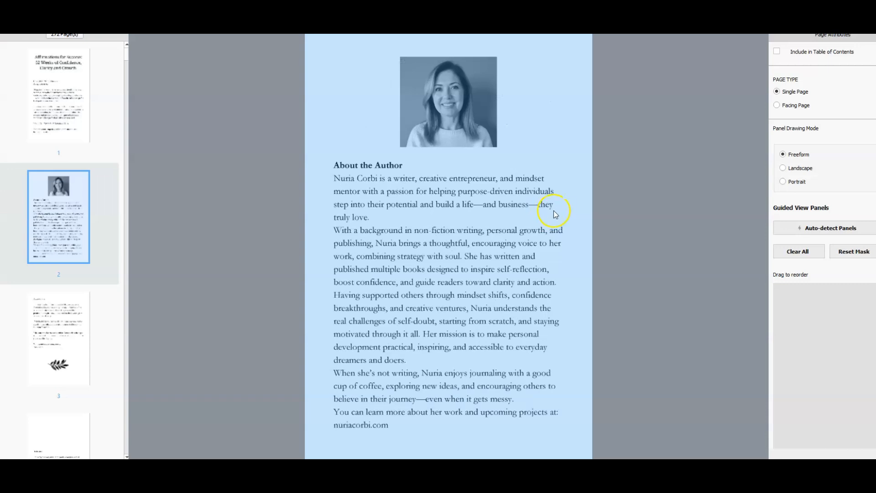
{"action": "scroll", "coordinate": [563, 210], "scroll_direction": "down", "scroll_amount": 4}
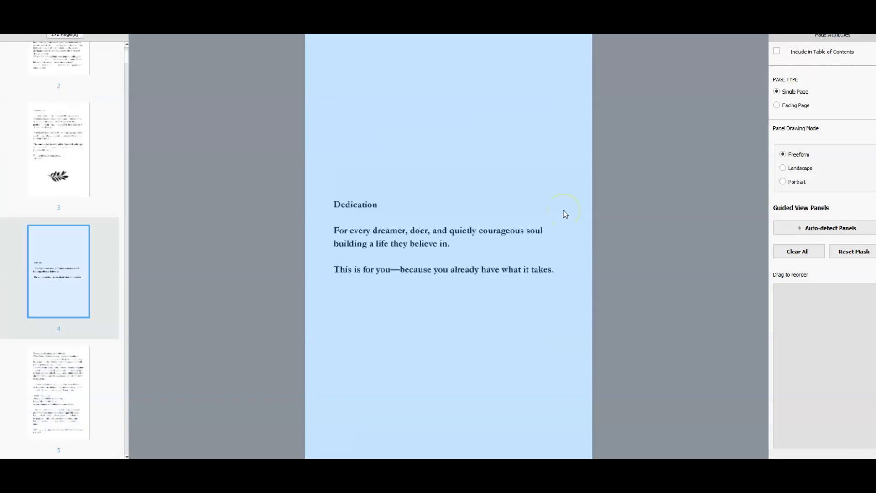
{"action": "scroll", "coordinate": [563, 210], "scroll_direction": "down", "scroll_amount": 6}
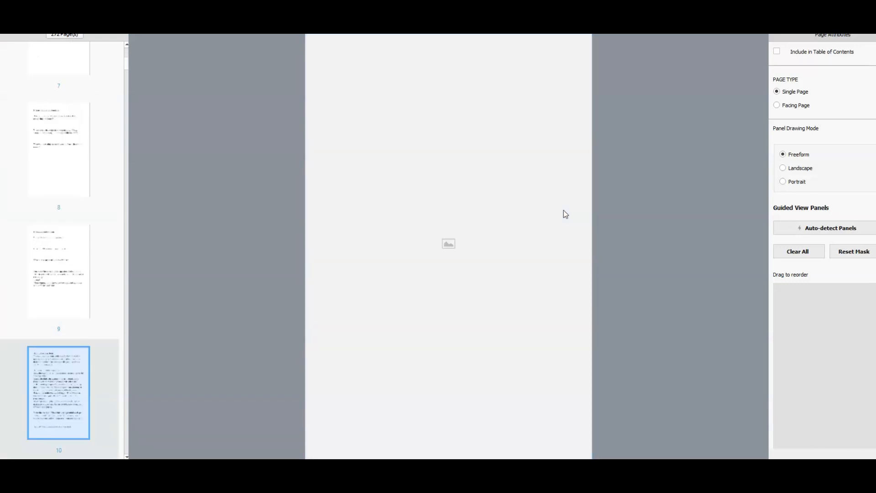
{"action": "scroll", "coordinate": [564, 214], "scroll_direction": "down", "scroll_amount": 1}
{"action": "scroll", "coordinate": [565, 214], "scroll_direction": "up", "scroll_amount": 5}
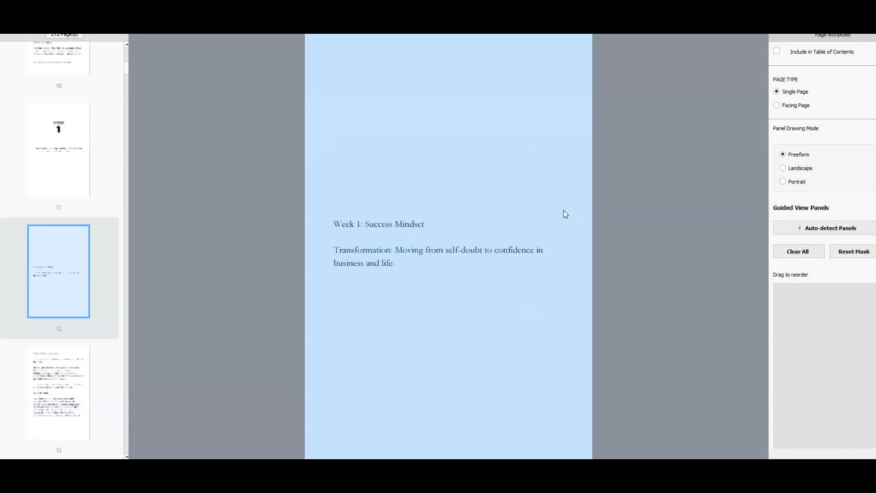
{"action": "scroll", "coordinate": [565, 214], "scroll_direction": "down", "scroll_amount": 2}
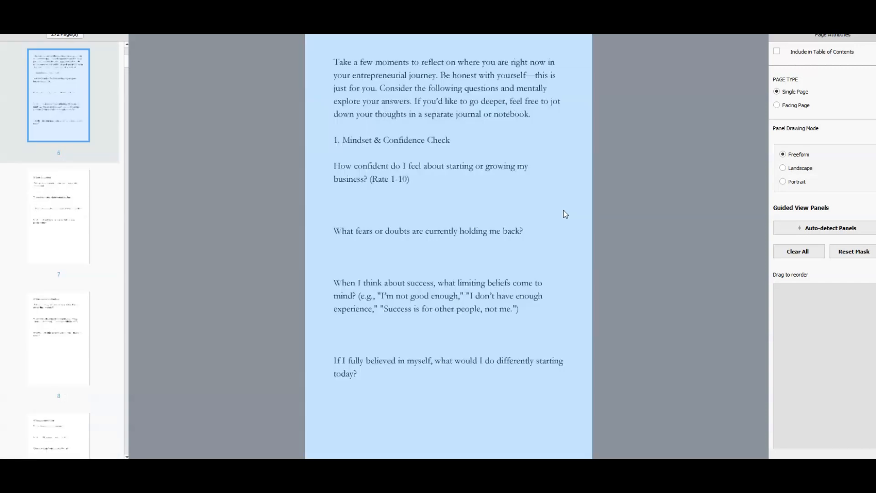
{"action": "scroll", "coordinate": [564, 214], "scroll_direction": "down", "scroll_amount": 2}
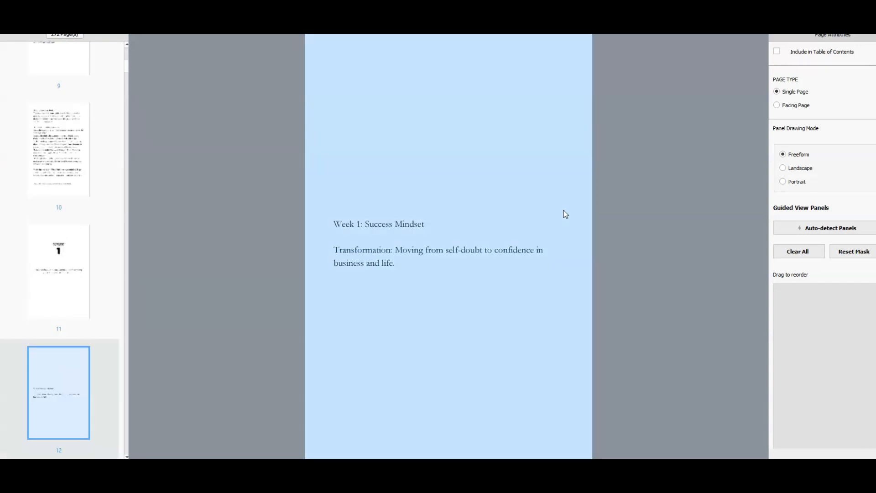
{"action": "scroll", "coordinate": [565, 214], "scroll_direction": "up", "scroll_amount": 1}
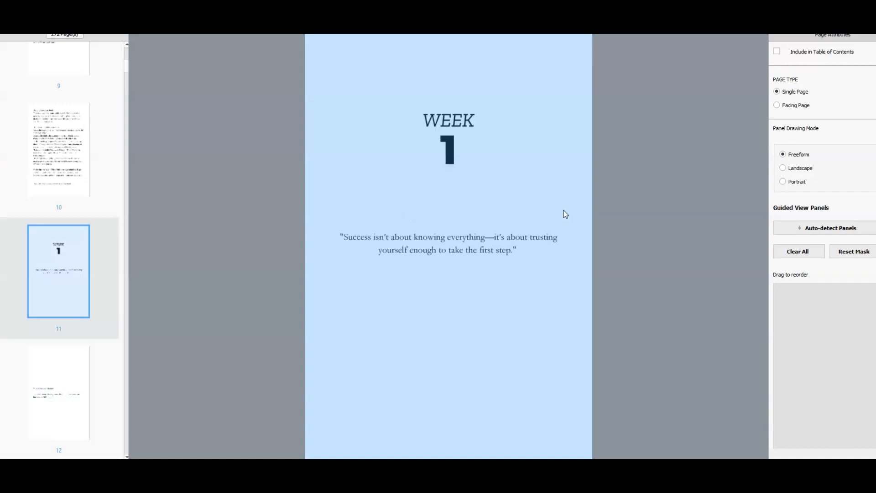
{"action": "scroll", "coordinate": [593, 209], "scroll_direction": "down", "scroll_amount": 4}
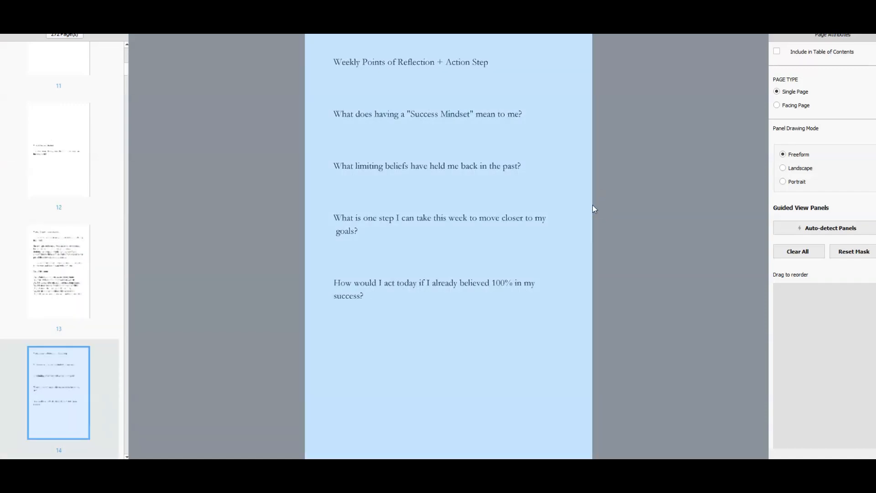
{"action": "scroll", "coordinate": [591, 208], "scroll_direction": "down", "scroll_amount": 1}
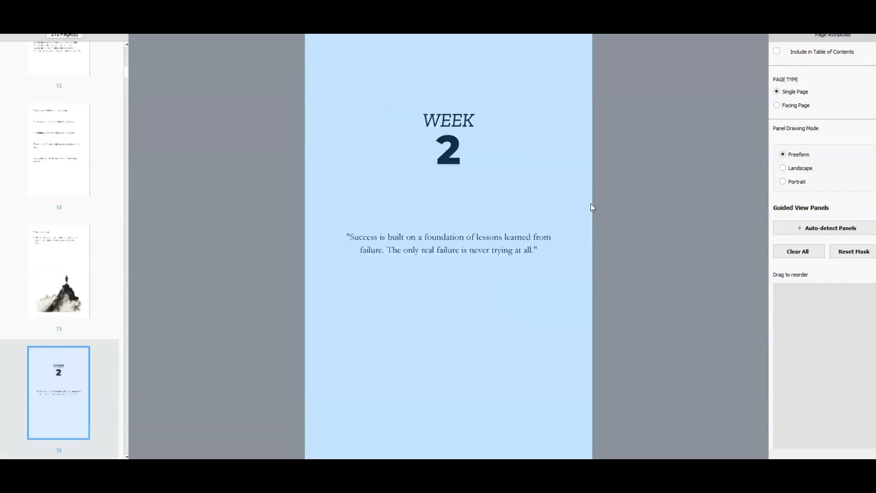
{"action": "scroll", "coordinate": [591, 207], "scroll_direction": "down", "scroll_amount": 4}
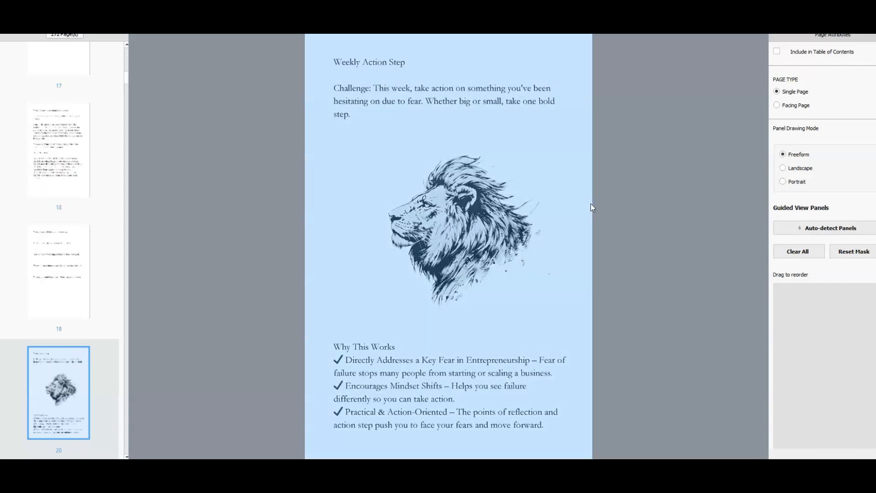
{"action": "scroll", "coordinate": [592, 207], "scroll_direction": "down", "scroll_amount": 4}
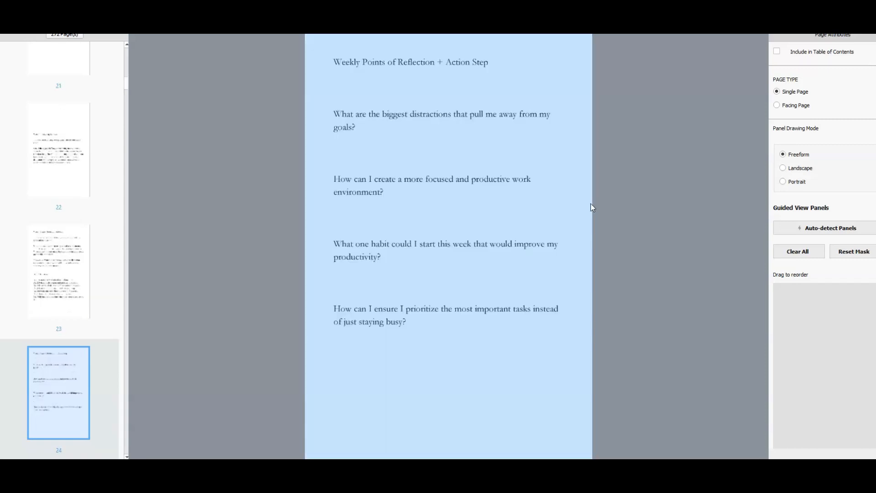
{"action": "scroll", "coordinate": [590, 206], "scroll_direction": "down", "scroll_amount": 4}
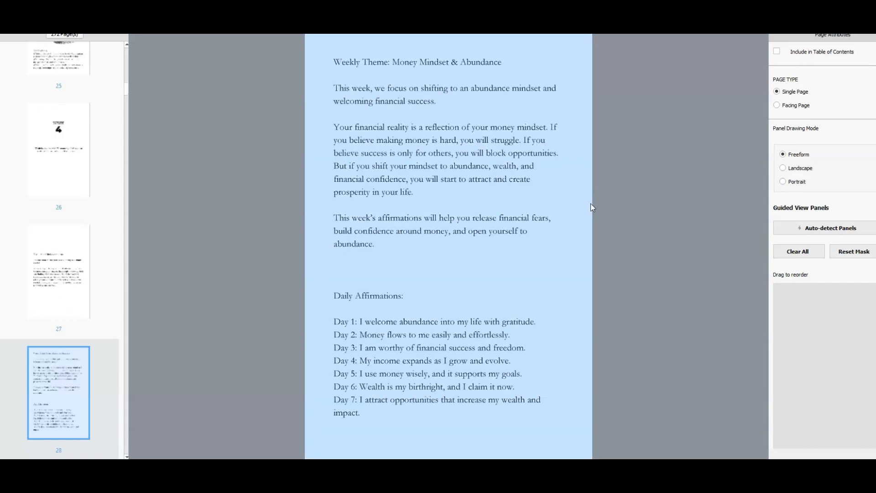
{"action": "scroll", "coordinate": [591, 206], "scroll_direction": "down", "scroll_amount": 1}
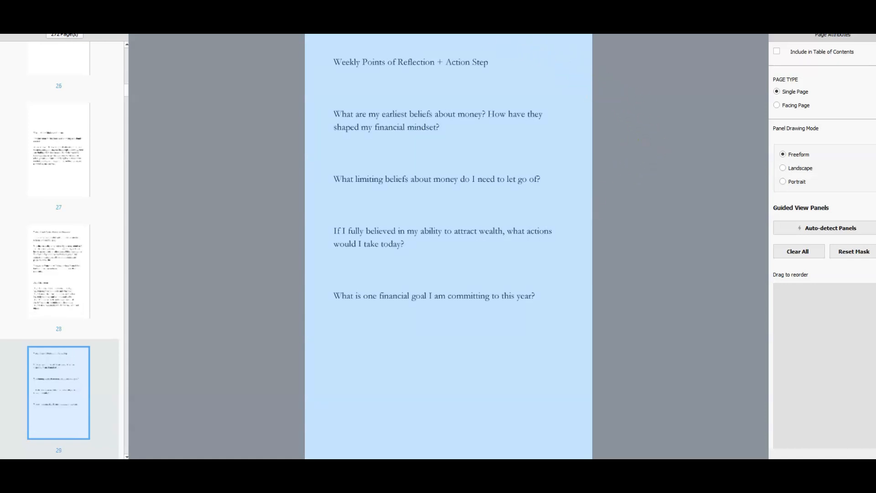
{"action": "scroll", "coordinate": [647, 102], "scroll_direction": "up", "scroll_amount": 10}
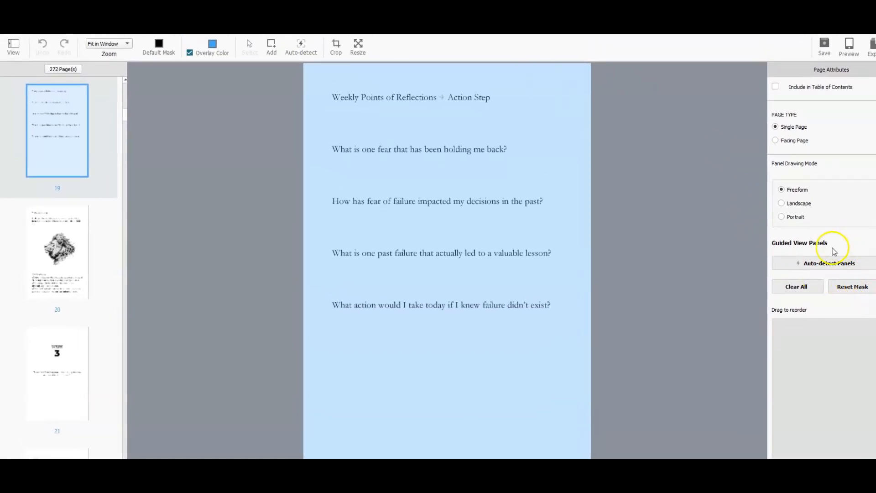
Step: Preview the book with the Tablet device type and page forward through the Week 3 pages to check their layout
{"action": "left_click", "coordinate": [848, 45]}
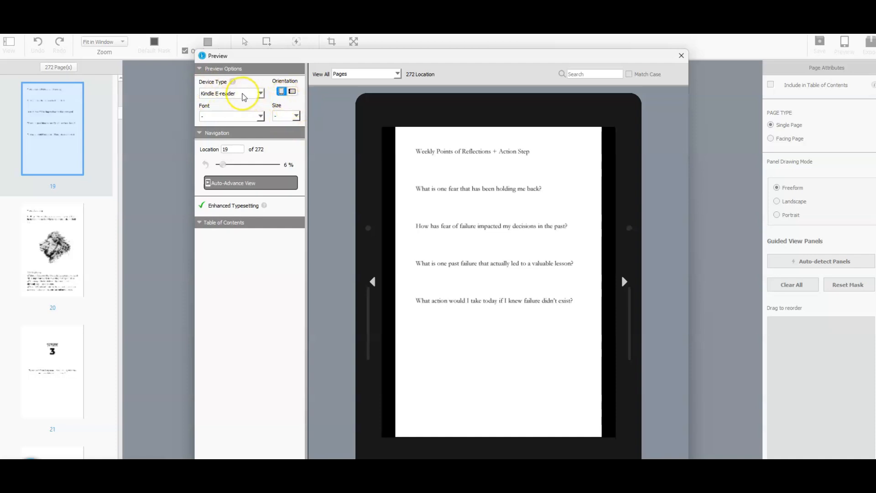
{"action": "left_click", "coordinate": [261, 93]}
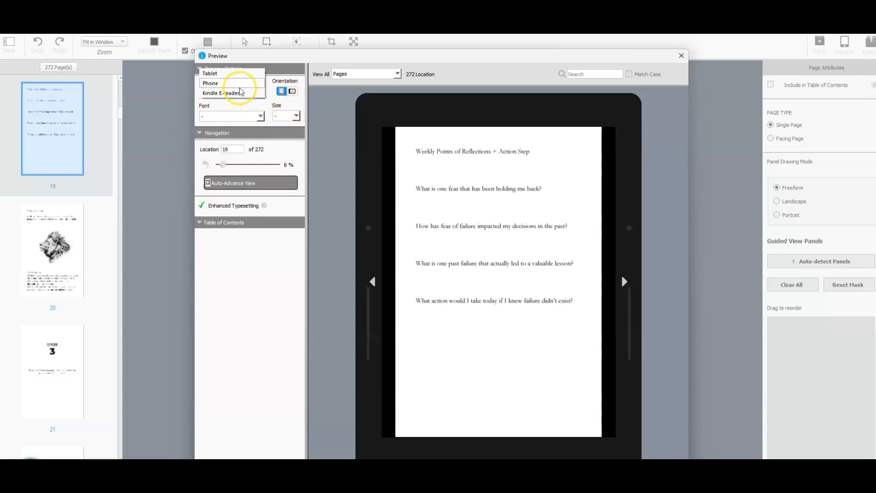
{"action": "left_click", "coordinate": [224, 78]}
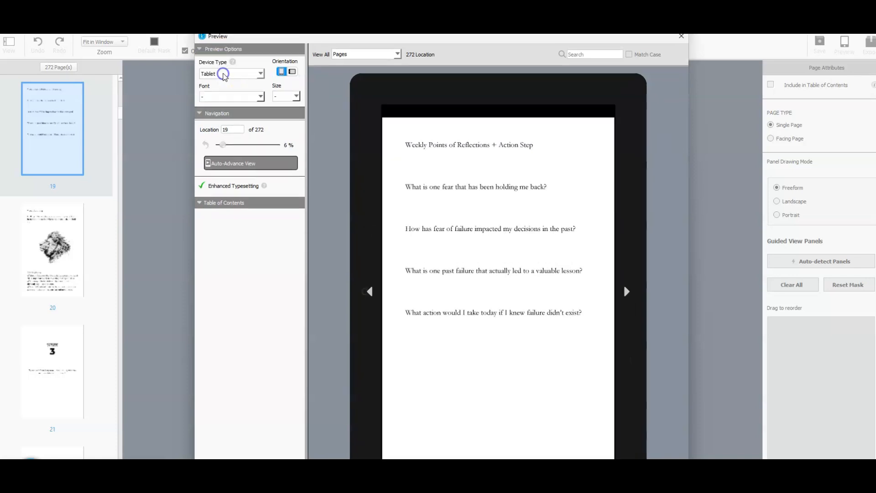
{"action": "left_click", "coordinate": [632, 291]}
{"action": "left_click", "coordinate": [628, 292]}
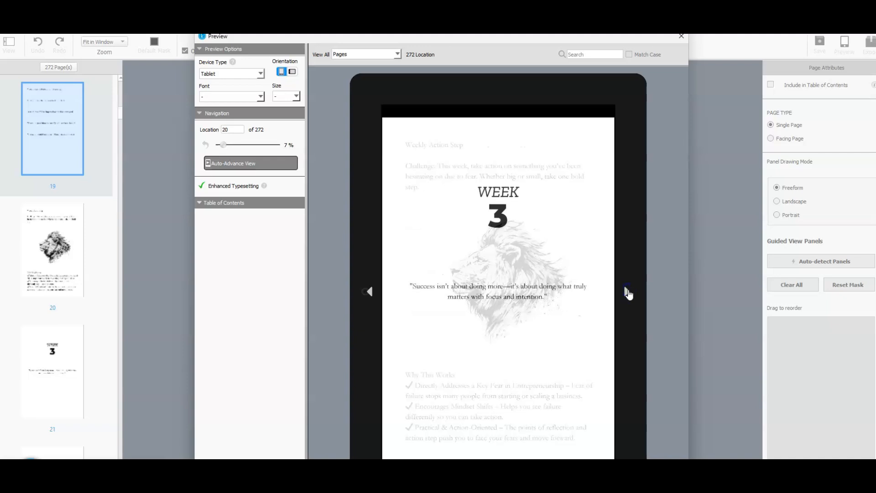
{"action": "left_click", "coordinate": [628, 292]}
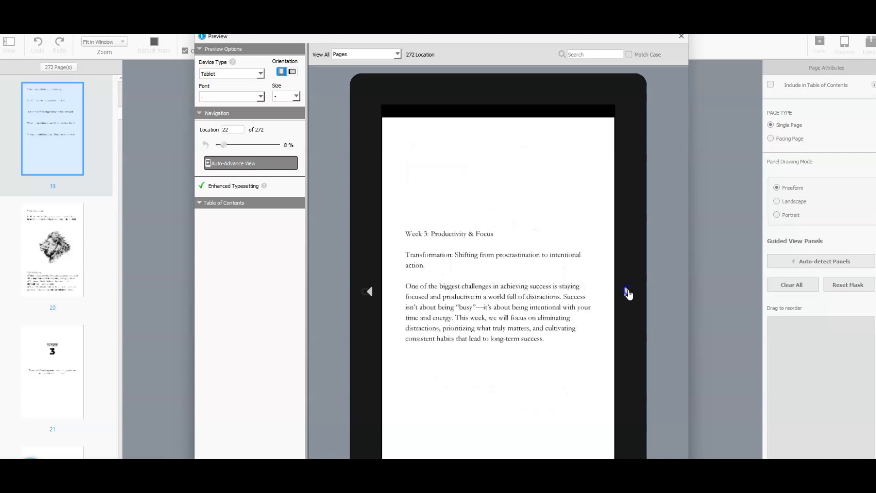
{"action": "left_click", "coordinate": [627, 292]}
Step: Switch the preview to the Phone device type, accept the low pixel density notice, and page through to the Week 4 content
{"action": "left_click", "coordinate": [242, 73]}
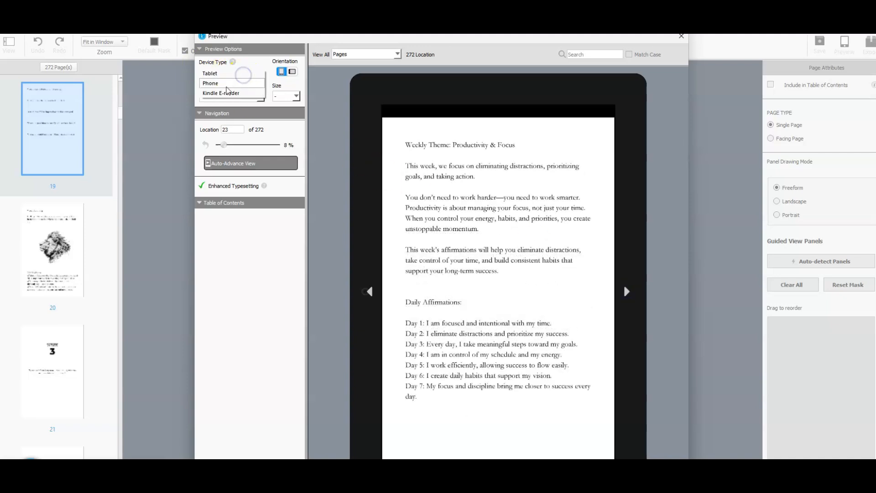
{"action": "left_click", "coordinate": [227, 84]}
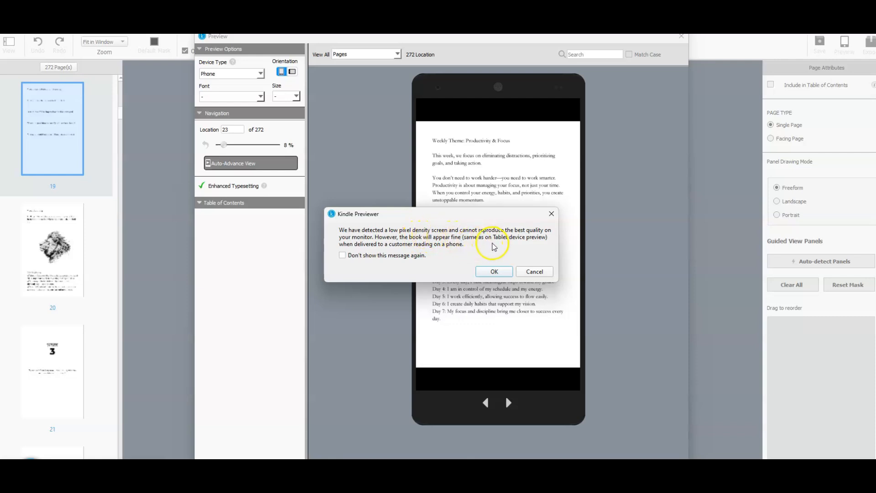
{"action": "left_click", "coordinate": [496, 271]}
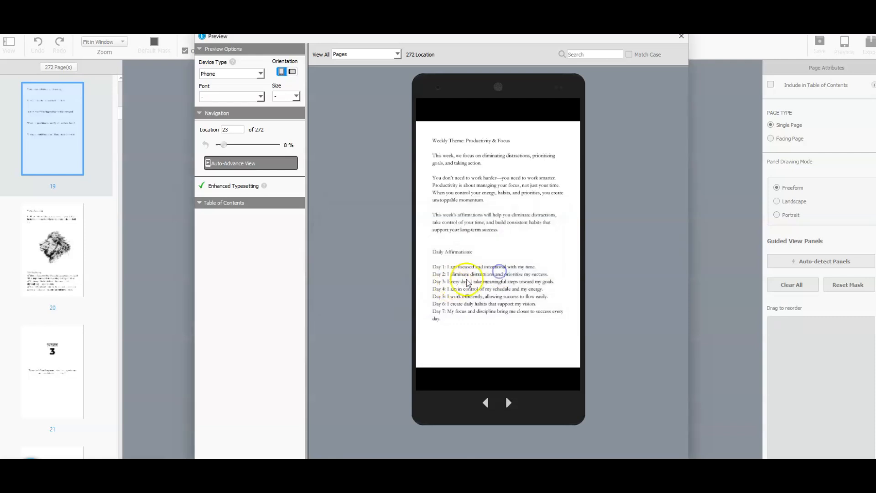
{"action": "left_click", "coordinate": [508, 402]}
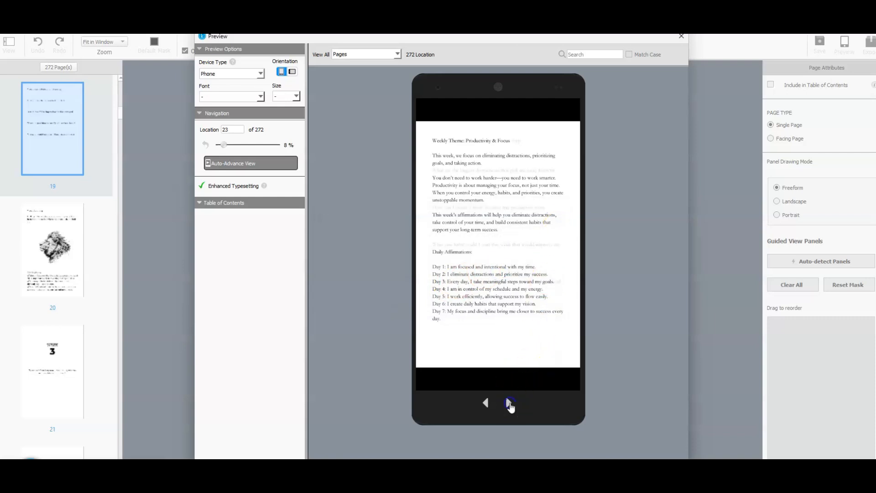
{"action": "left_click", "coordinate": [509, 404]}
{"action": "left_click", "coordinate": [509, 403]}
{"action": "left_click", "coordinate": [509, 403]}
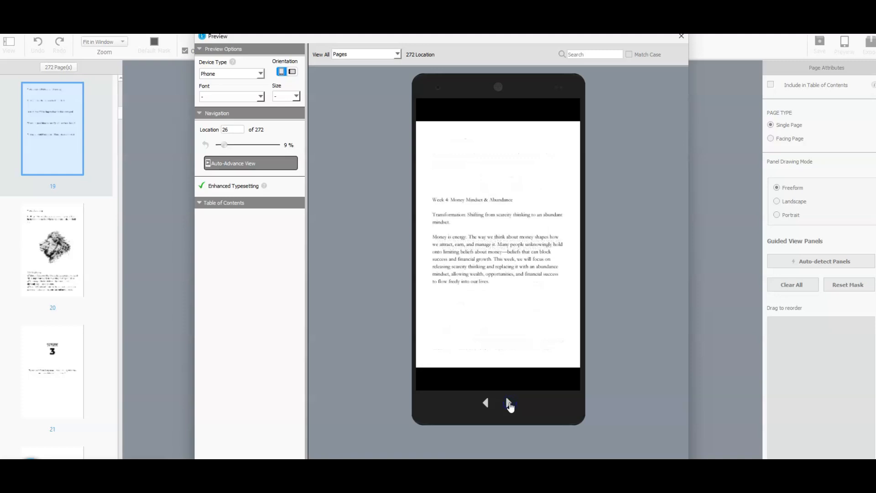
Step: Check the Week 4 and Week 5 pages with the Kindle E-reader device type, and close the preview
{"action": "left_click", "coordinate": [258, 74]}
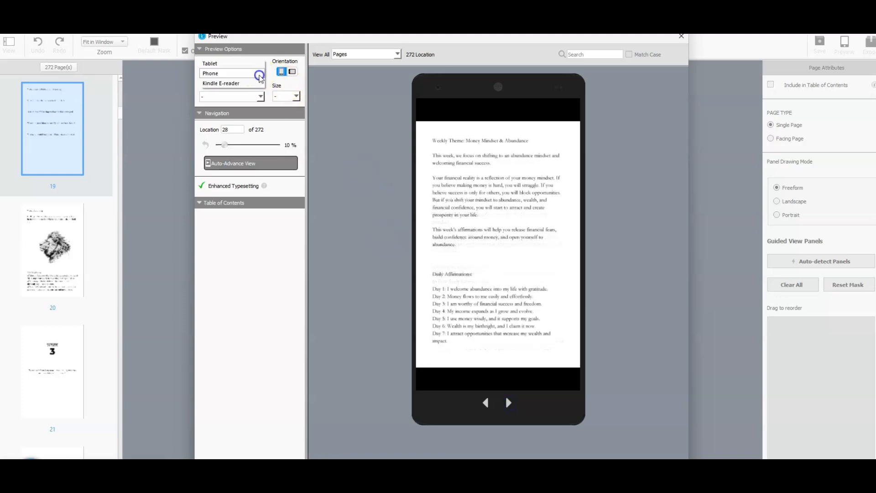
{"action": "left_click", "coordinate": [247, 84]}
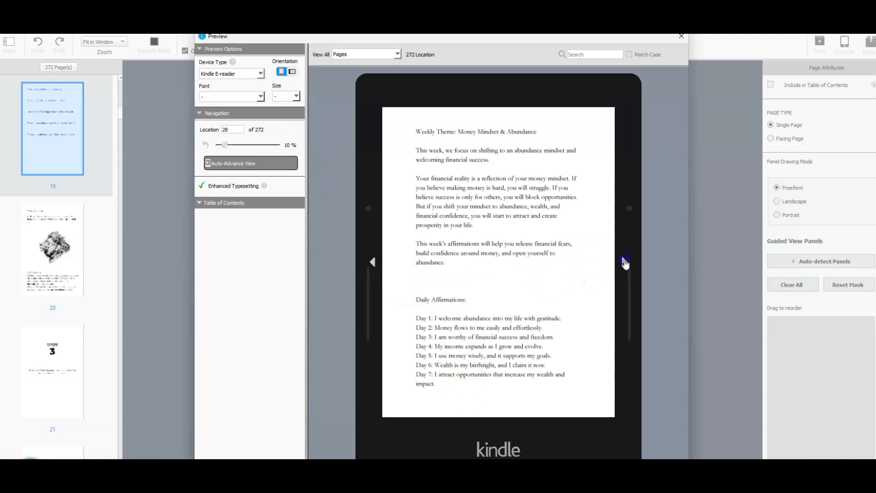
{"action": "left_click", "coordinate": [624, 262]}
{"action": "left_click", "coordinate": [625, 262]}
{"action": "left_click", "coordinate": [624, 262]}
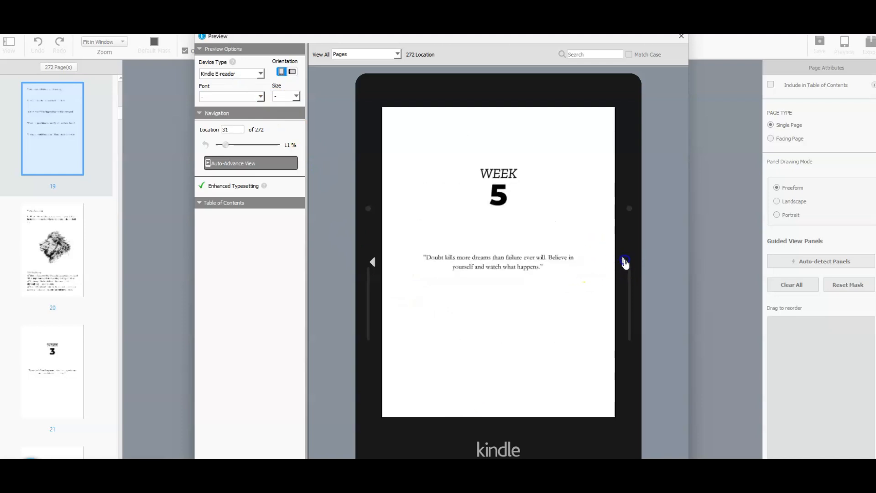
{"action": "left_click", "coordinate": [624, 262]}
{"action": "left_click", "coordinate": [624, 262]}
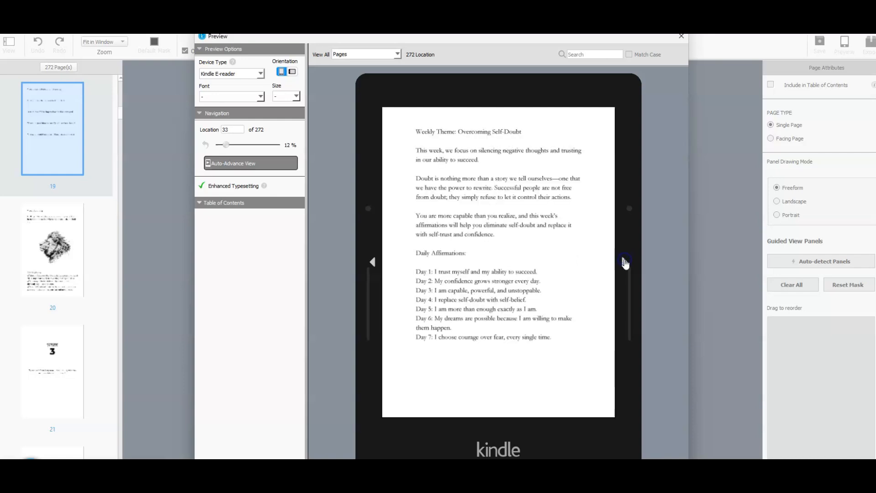
{"action": "left_click", "coordinate": [624, 262]}
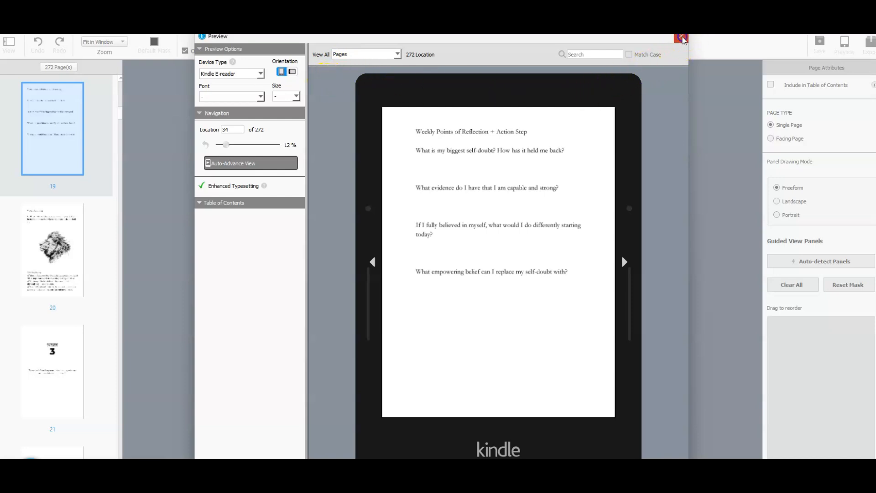
{"action": "left_click", "coordinate": [682, 36]}
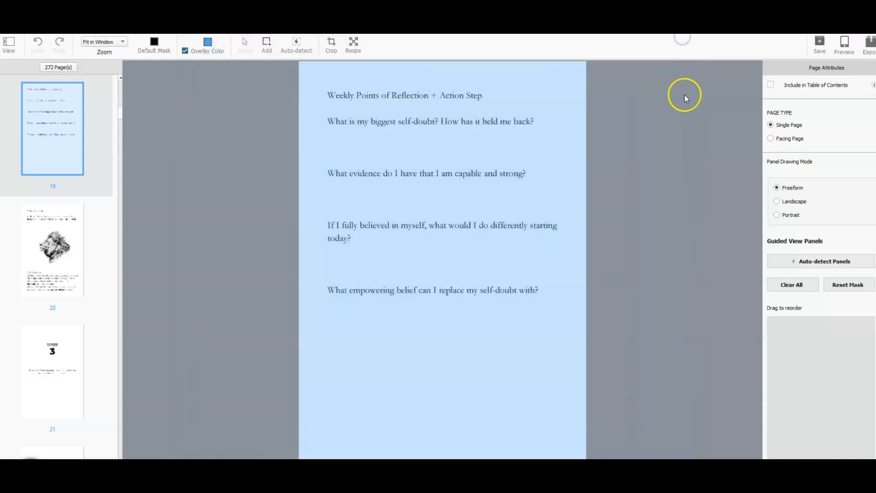
Step: Start exporting the book for publication as a .kpf package in the Affirmations for Success folder, with its file name open for editing
{"action": "left_click", "coordinate": [868, 44]}
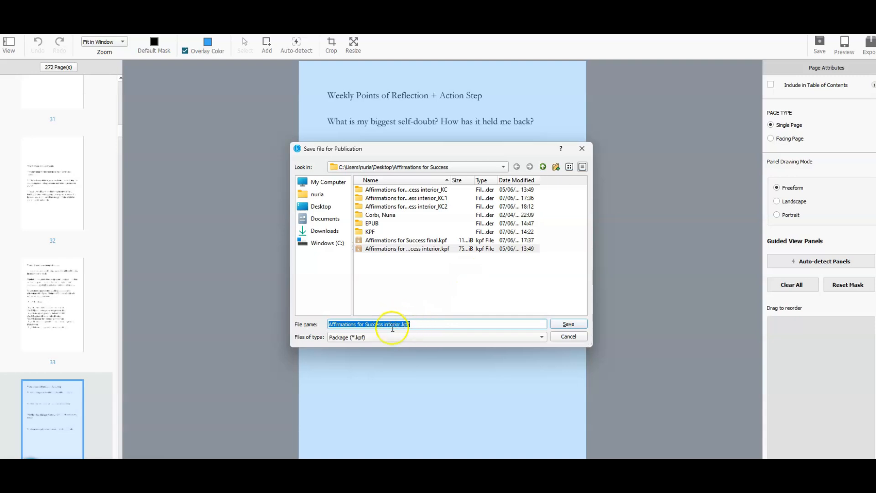
{"action": "left_click", "coordinate": [406, 325]}
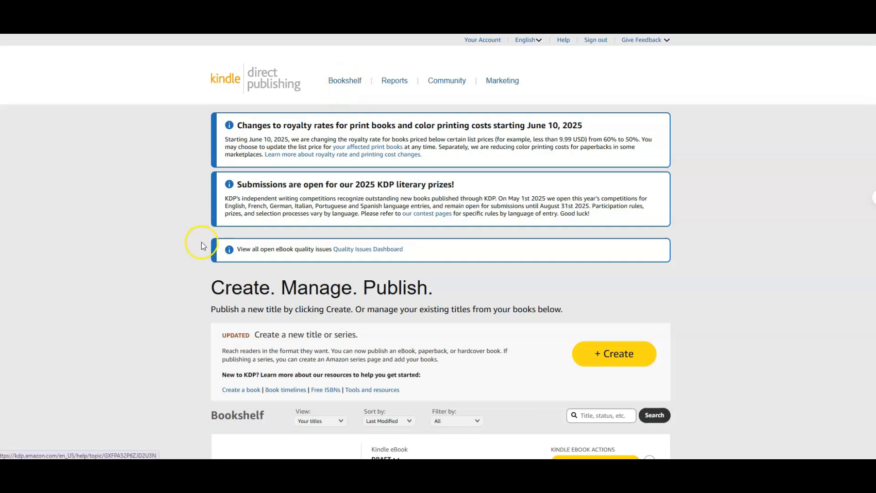
Step: Switch to the Kindle Direct Publishing bookshelf and continue the setup of the Affirmations for Success Kindle eBook draft
{"action": "scroll", "coordinate": [202, 239], "scroll_direction": "down", "scroll_amount": 1}
{"action": "scroll", "coordinate": [202, 232], "scroll_direction": "down", "scroll_amount": 2}
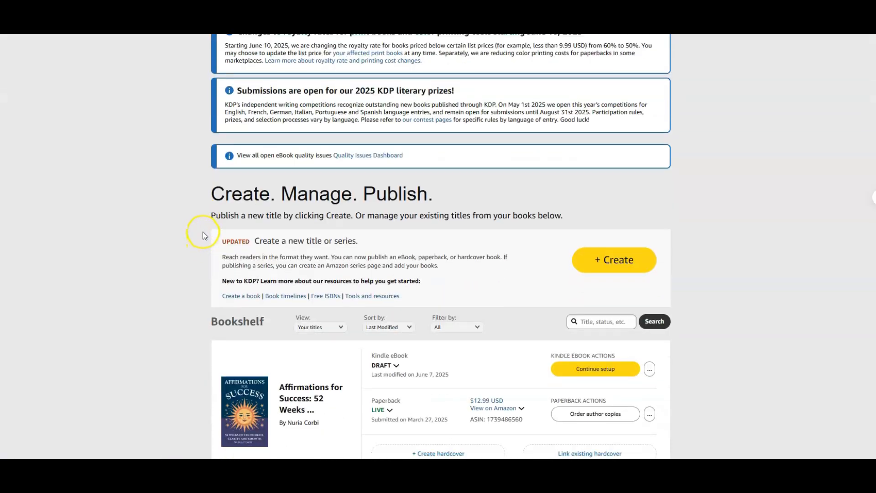
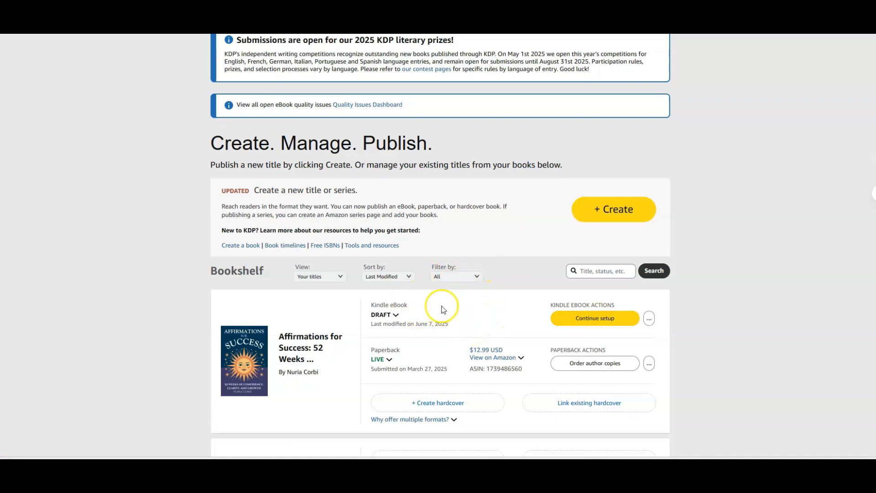
{"action": "left_click", "coordinate": [382, 314]}
{"action": "left_click", "coordinate": [274, 312]}
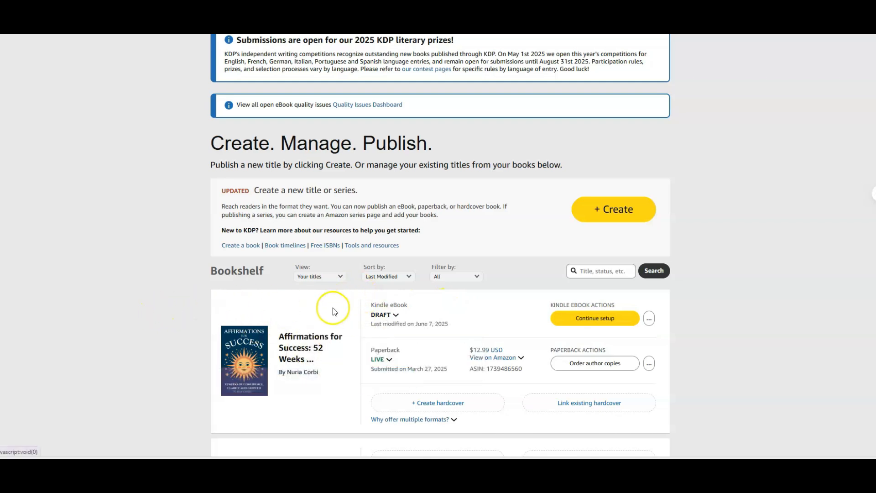
{"action": "scroll", "coordinate": [360, 328], "scroll_direction": "up", "scroll_amount": 1}
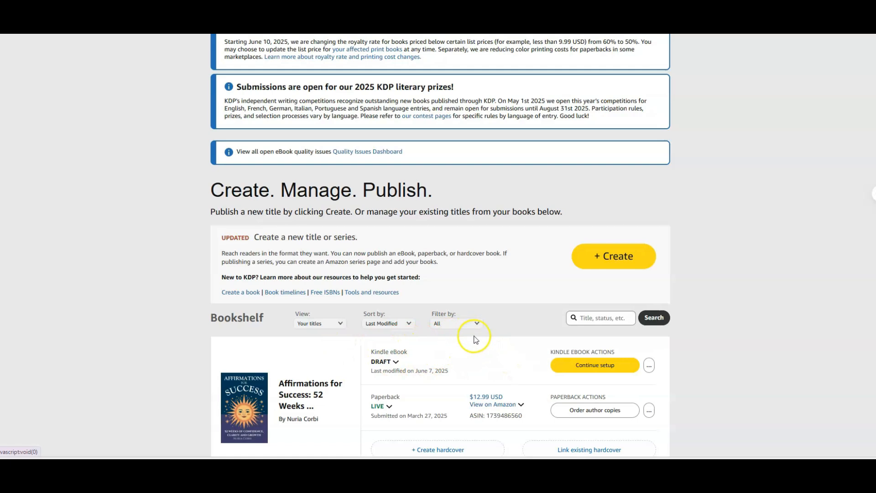
{"action": "scroll", "coordinate": [467, 338], "scroll_direction": "down", "scroll_amount": 1}
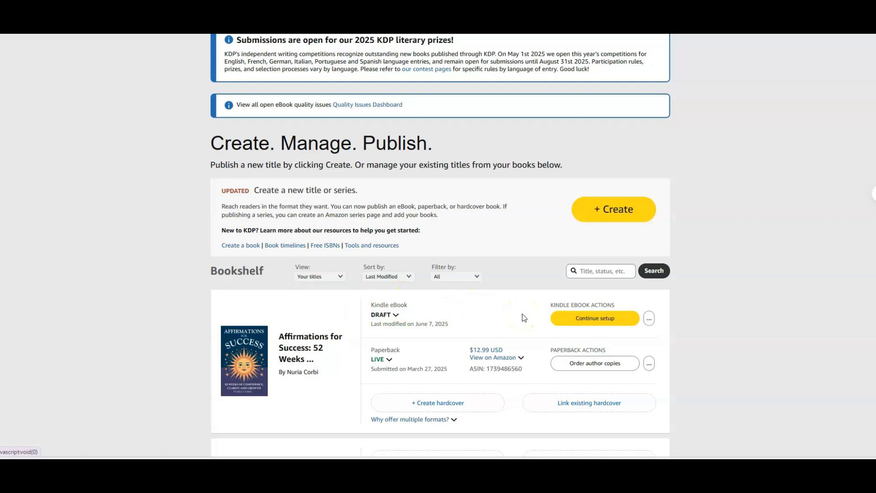
{"action": "left_click", "coordinate": [583, 319]}
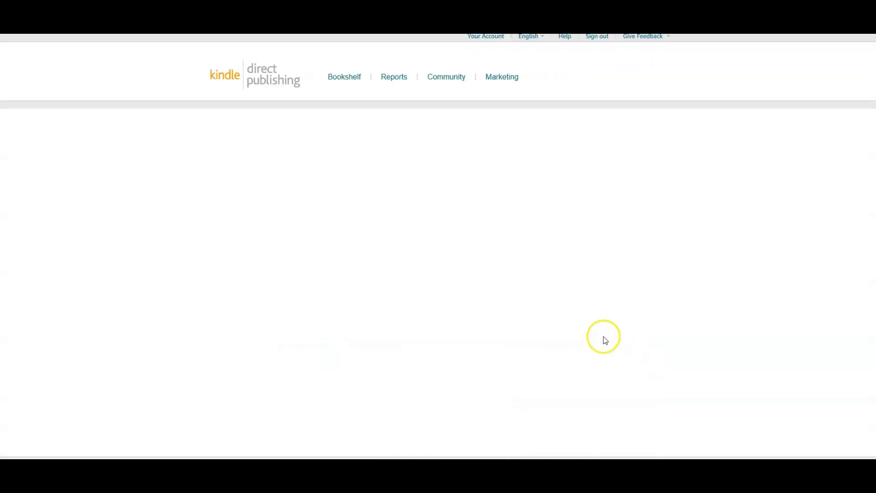
Step: Review the eBook's title, subtitle, author, description and publishing rights on the Kindle eBook Details page
{"action": "scroll", "coordinate": [204, 292], "scroll_direction": "down", "scroll_amount": 1}
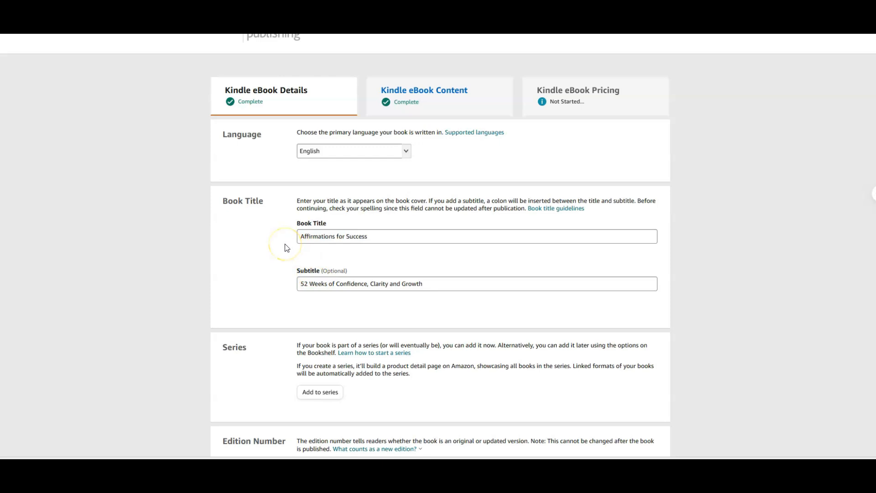
{"action": "scroll", "coordinate": [174, 270], "scroll_direction": "down", "scroll_amount": 6}
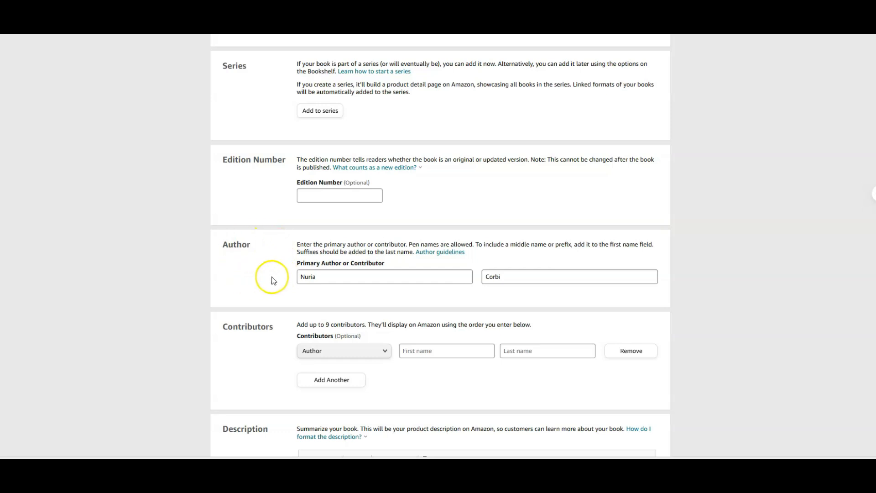
{"action": "scroll", "coordinate": [474, 304], "scroll_direction": "down", "scroll_amount": 1}
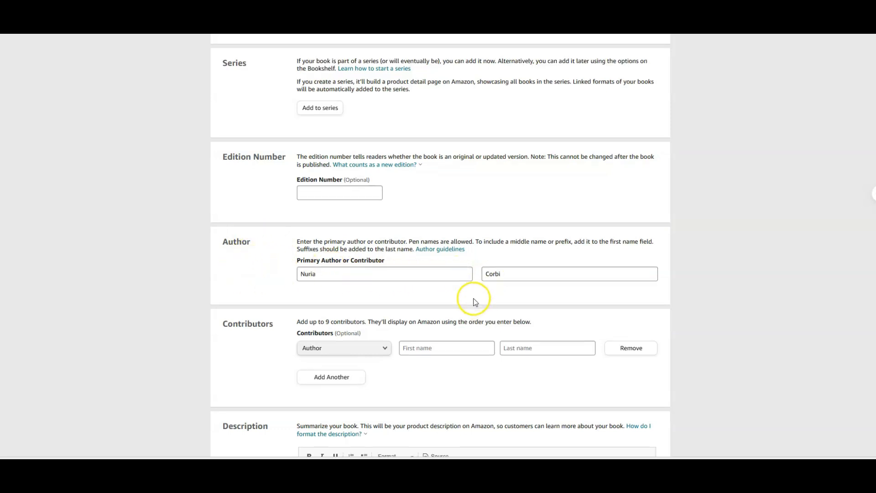
{"action": "scroll", "coordinate": [469, 300], "scroll_direction": "down", "scroll_amount": 4}
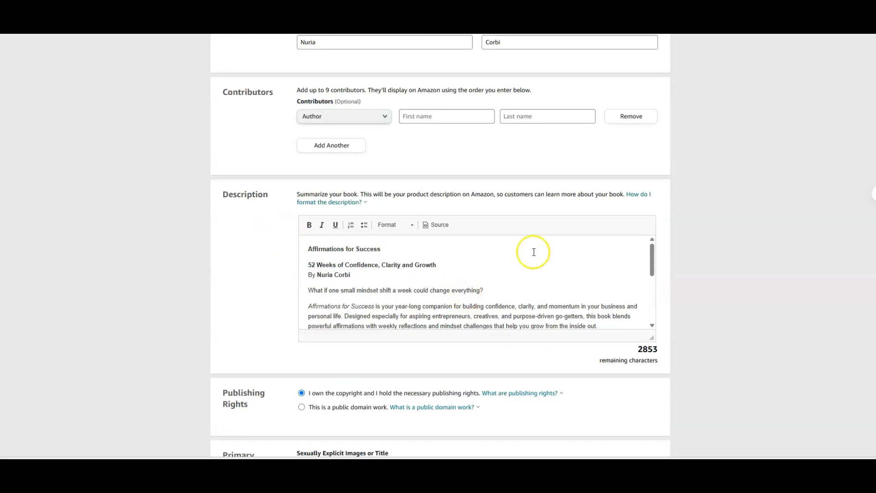
{"action": "scroll", "coordinate": [534, 251], "scroll_direction": "down", "scroll_amount": 1}
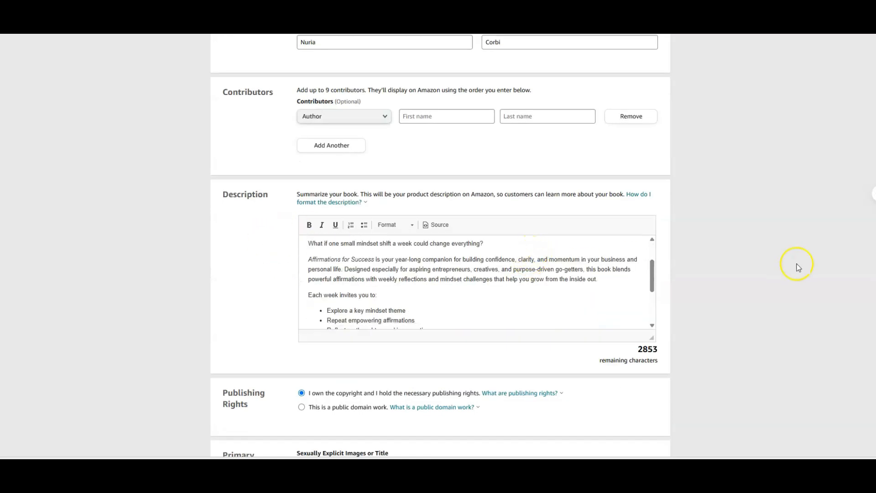
{"action": "scroll", "coordinate": [789, 269], "scroll_direction": "down", "scroll_amount": 3}
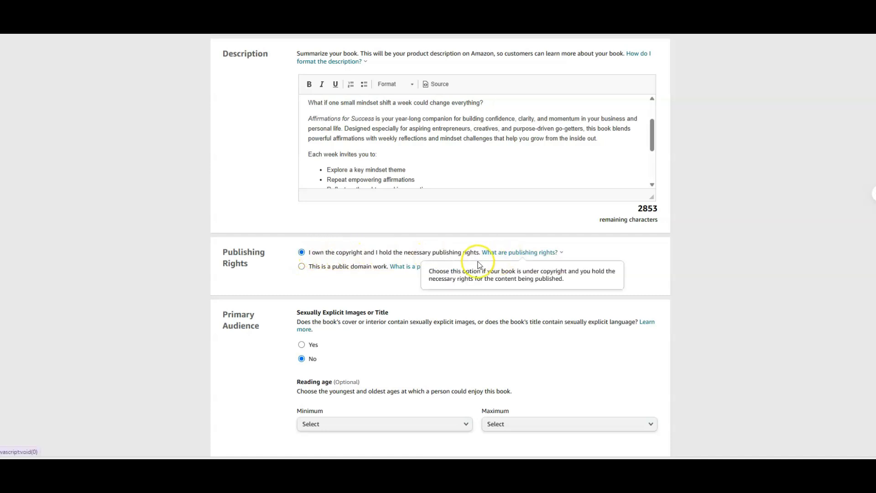
{"action": "scroll", "coordinate": [272, 358], "scroll_direction": "down", "scroll_amount": 2}
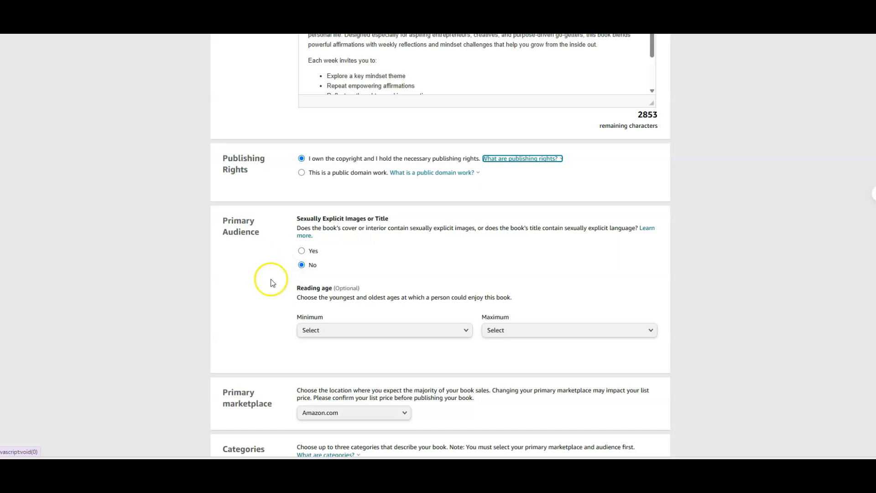
Step: Check the primary audience, marketplace, categories, keywords and pre-order choice, and save the eBook details to continue to the content stage
{"action": "scroll", "coordinate": [253, 310], "scroll_direction": "down", "scroll_amount": 2}
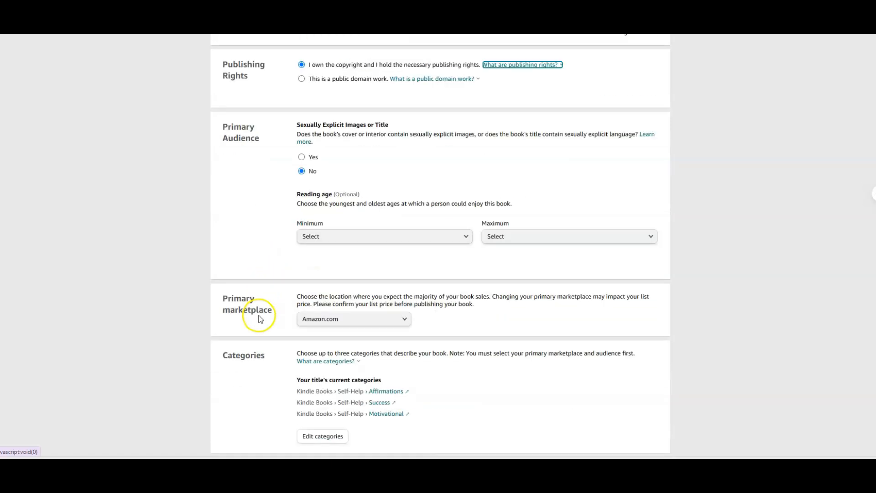
{"action": "scroll", "coordinate": [248, 323], "scroll_direction": "down", "scroll_amount": 1}
{"action": "scroll", "coordinate": [248, 321], "scroll_direction": "down", "scroll_amount": 1}
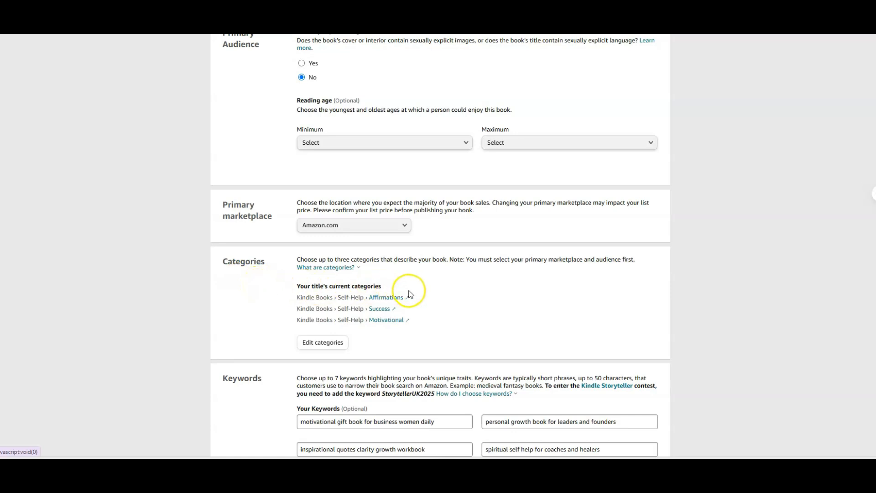
{"action": "scroll", "coordinate": [413, 290], "scroll_direction": "down", "scroll_amount": 1}
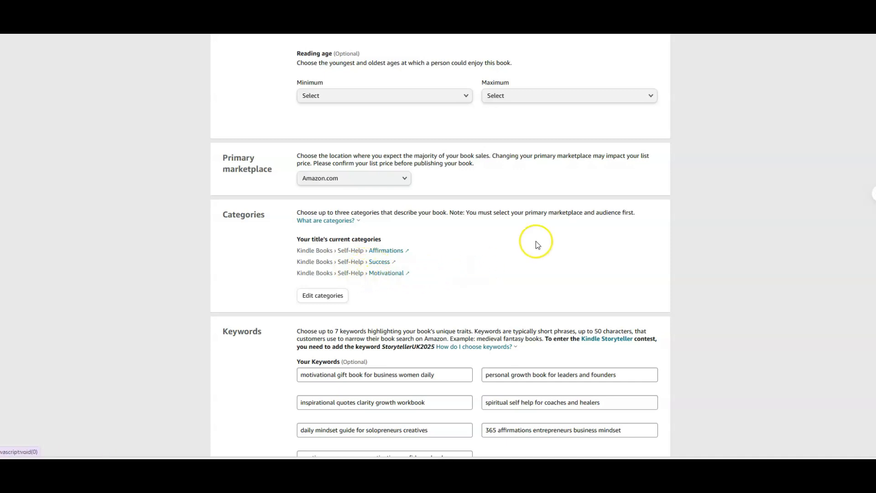
{"action": "scroll", "coordinate": [536, 241], "scroll_direction": "down", "scroll_amount": 2}
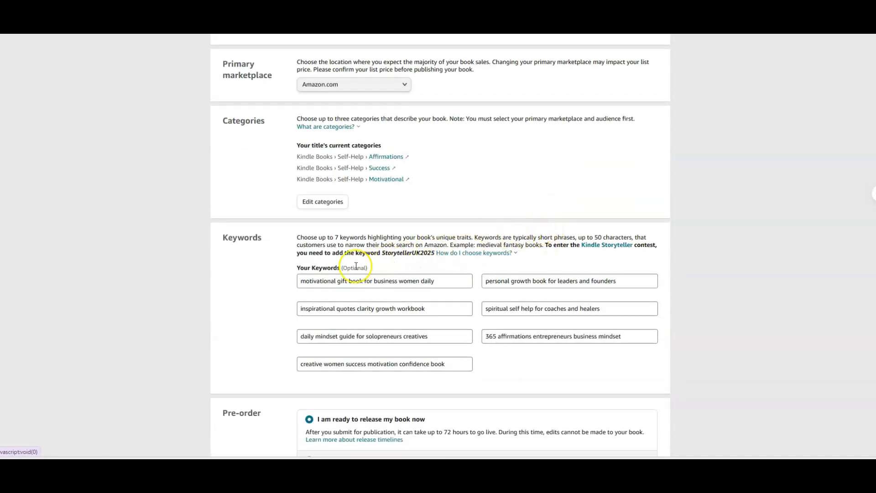
{"action": "scroll", "coordinate": [287, 276], "scroll_direction": "down", "scroll_amount": 1}
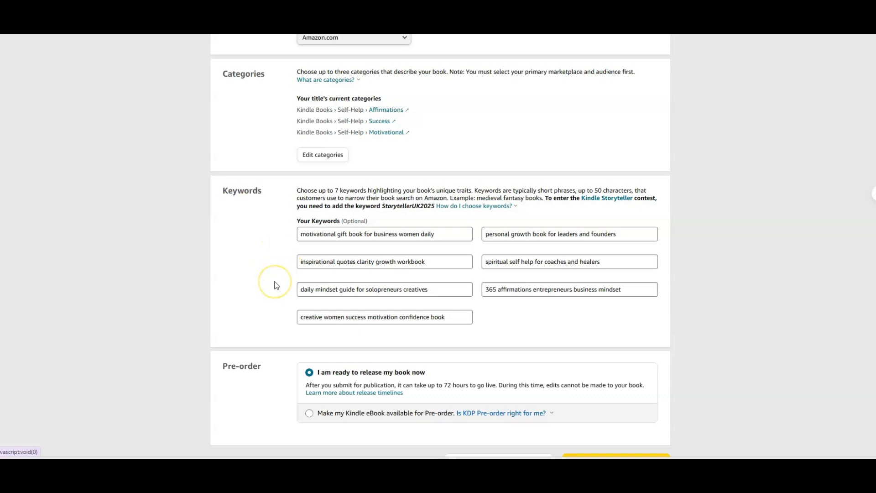
{"action": "scroll", "coordinate": [276, 285], "scroll_direction": "down", "scroll_amount": 1}
{"action": "scroll", "coordinate": [276, 285], "scroll_direction": "down", "scroll_amount": 1}
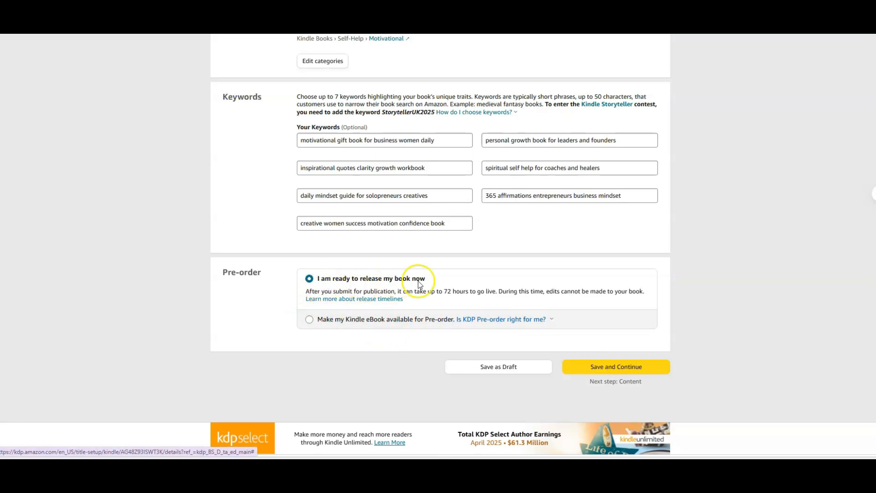
{"action": "scroll", "coordinate": [690, 274], "scroll_direction": "up", "scroll_amount": 1}
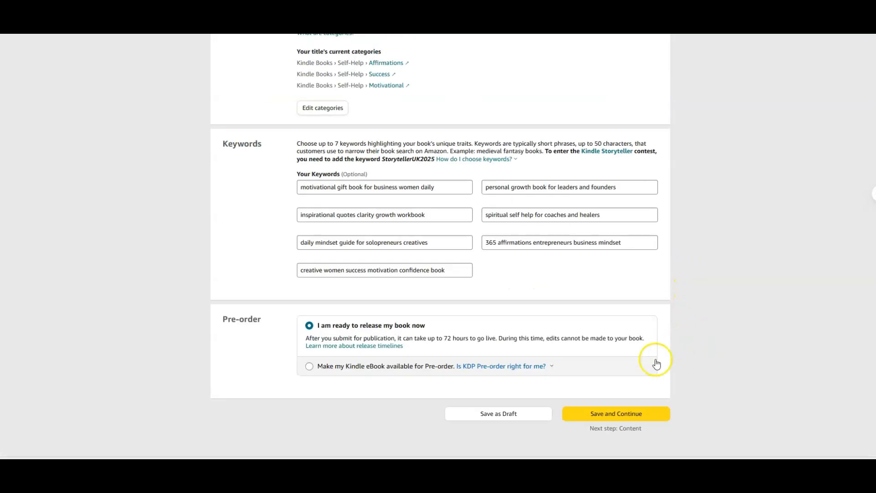
{"action": "left_click", "coordinate": [629, 413]}
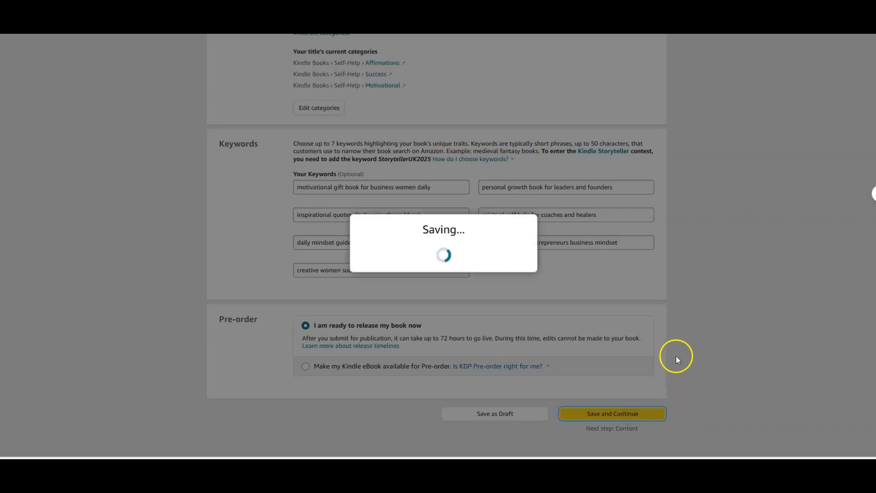
Step: Examine the manuscript and cover upload sections and read the explanation of the Digital Rights Management option
{"action": "scroll", "coordinate": [666, 256], "scroll_direction": "down", "scroll_amount": 1}
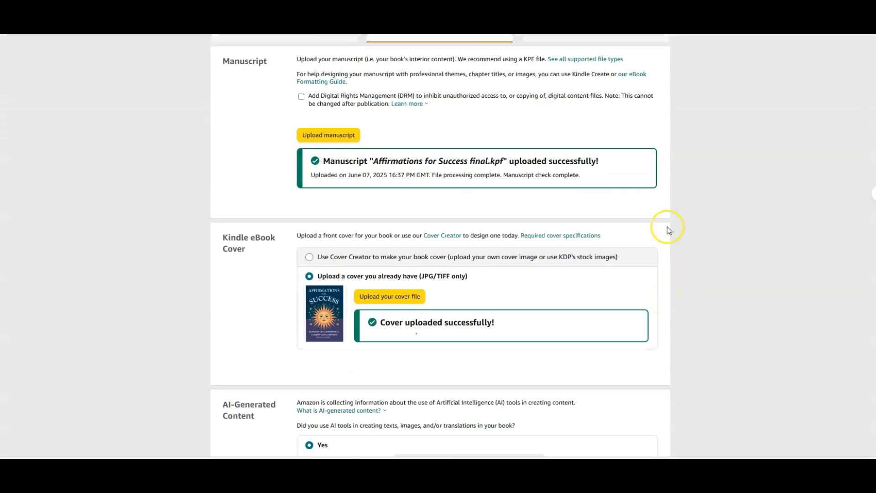
{"action": "scroll", "coordinate": [456, 196], "scroll_direction": "up", "scroll_amount": 2}
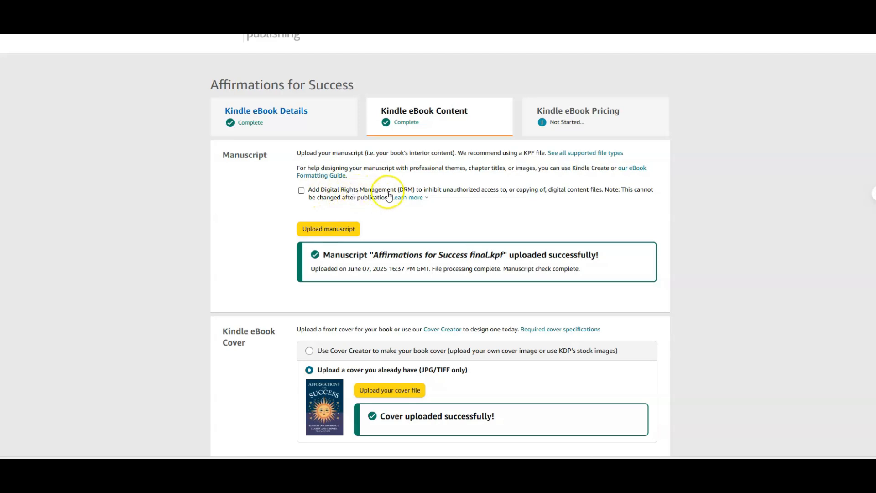
{"action": "left_click", "coordinate": [425, 197]}
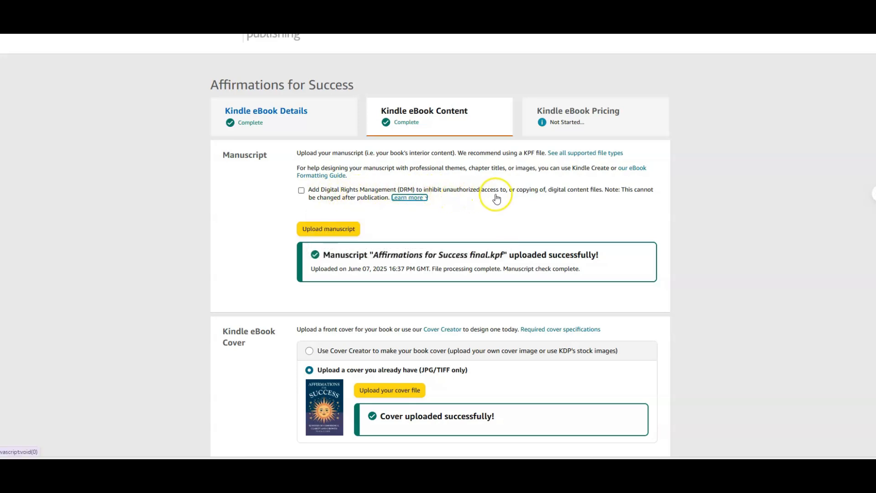
{"action": "mouse_move", "coordinate": [406, 201]}
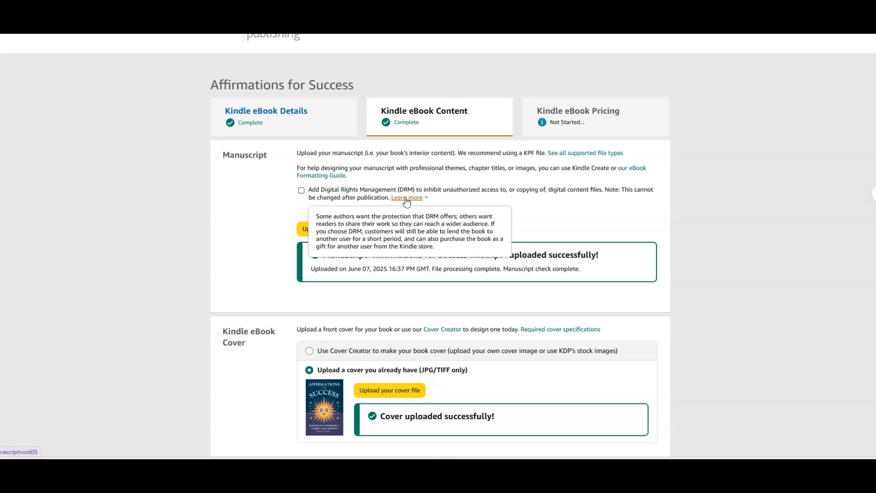
{"action": "left_click", "coordinate": [408, 201]}
{"action": "left_click", "coordinate": [563, 208]}
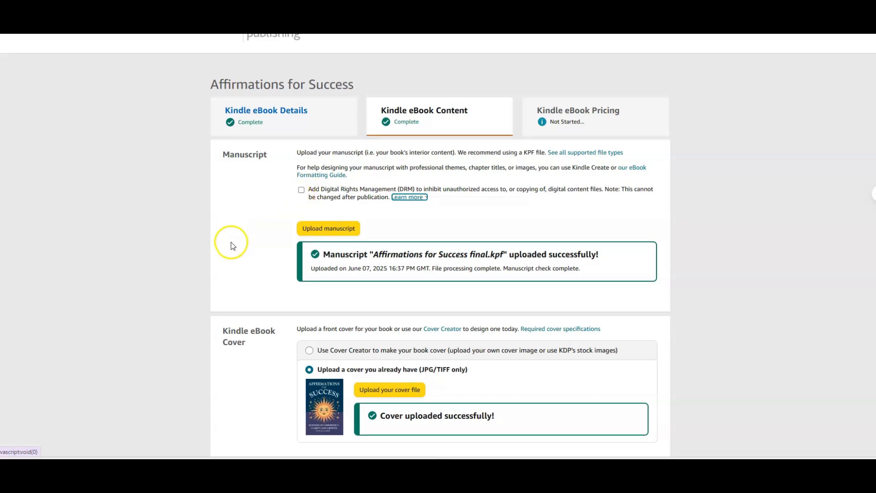
{"action": "scroll", "coordinate": [231, 235], "scroll_direction": "down", "scroll_amount": 2}
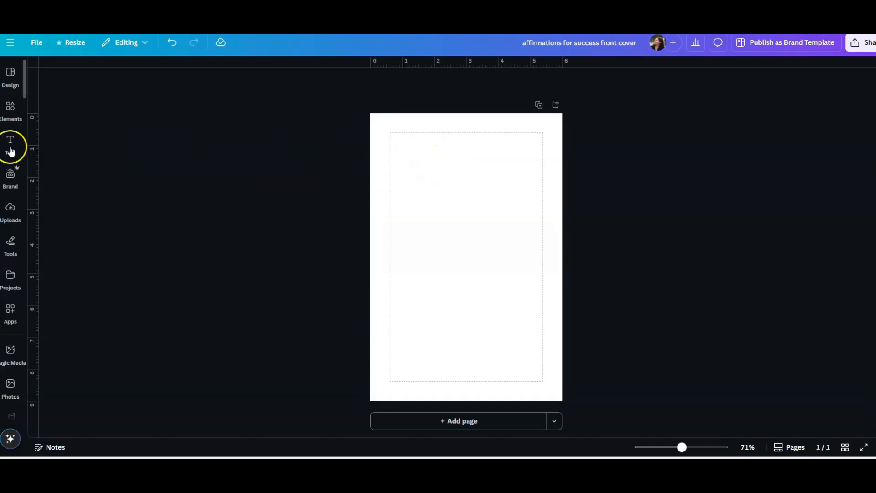
Step: Switch to the Canva front cover design and add the uploaded full wraparound cover image to the blank page
{"action": "left_click", "coordinate": [17, 112]}
{"action": "left_click", "coordinate": [11, 210]}
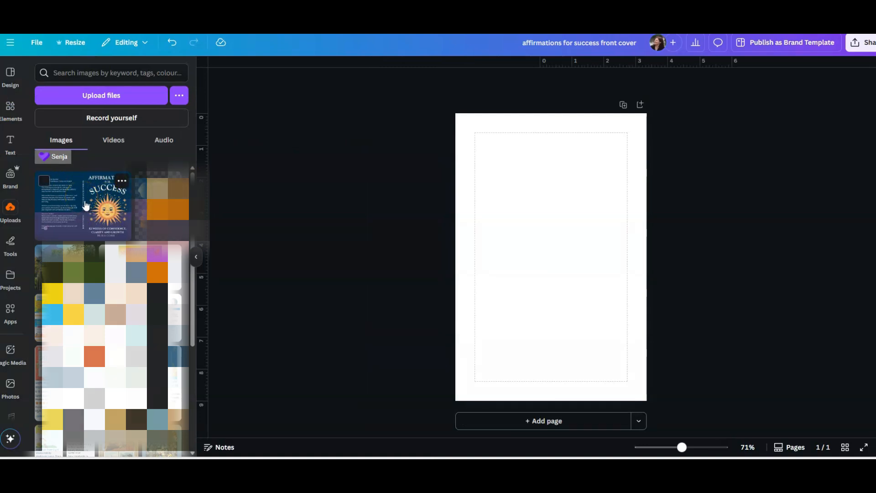
{"action": "left_click", "coordinate": [110, 200]}
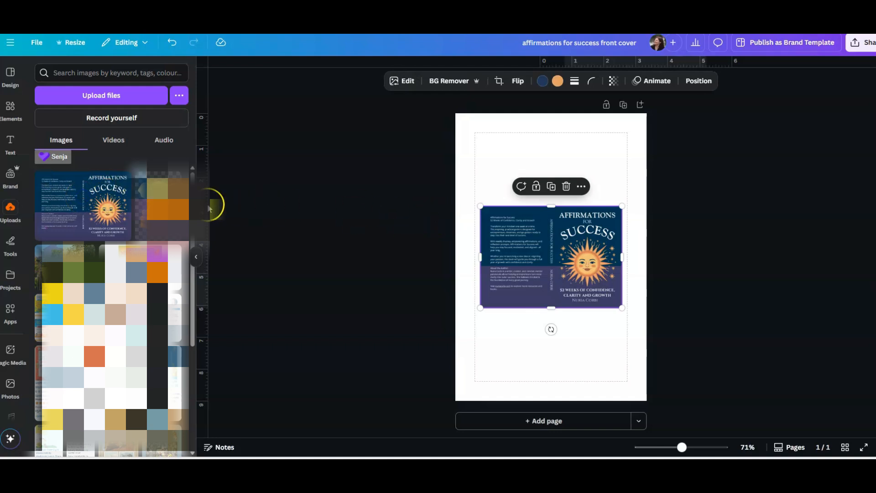
Step: Align the wraparound image with the page's upper right corner and enlarge it until only the front cover fills the page
{"action": "left_click_drag", "start_coordinate": [513, 238], "coordinate": [548, 164]}
{"action": "left_click_drag", "start_coordinate": [481, 243], "coordinate": [493, 219]}
{"action": "left_click_drag", "start_coordinate": [524, 192], "coordinate": [556, 169]}
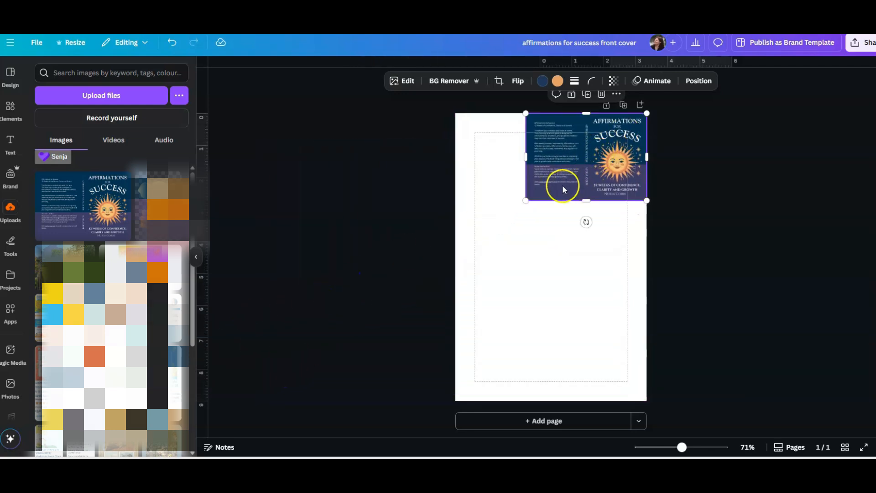
{"action": "left_click_drag", "start_coordinate": [526, 201], "coordinate": [245, 397]}
{"action": "left_click", "coordinate": [664, 287]}
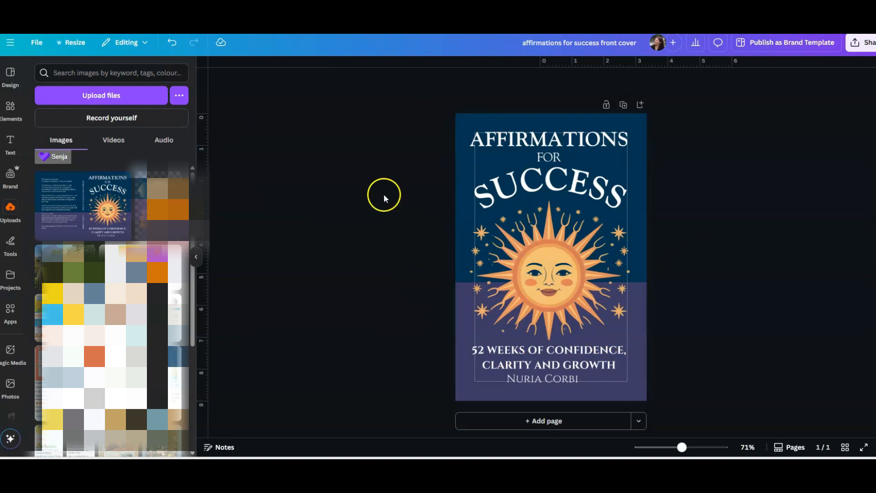
{"action": "left_click", "coordinate": [478, 330]}
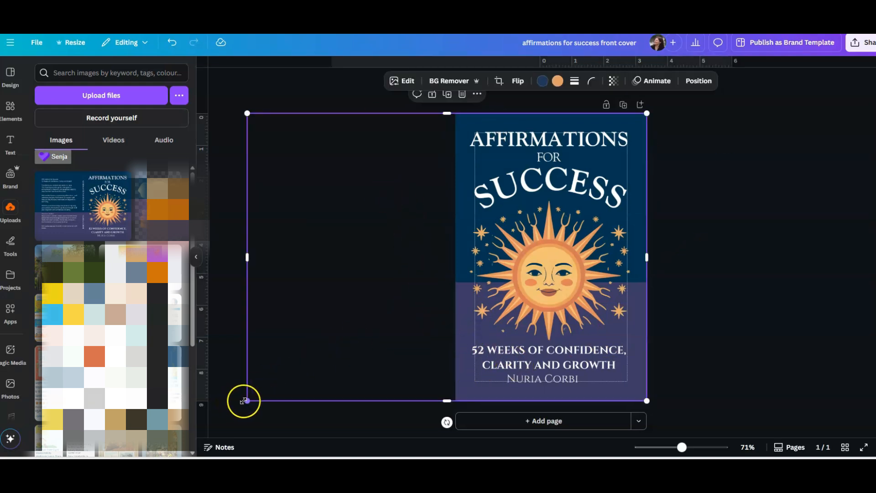
{"action": "mouse_move", "coordinate": [339, 367]}
{"action": "left_mouse_down"}
{"action": "mouse_move", "coordinate": [508, 364]}
{"action": "mouse_move", "coordinate": [326, 365]}
{"action": "left_mouse_up"}
{"action": "left_click", "coordinate": [734, 307]}
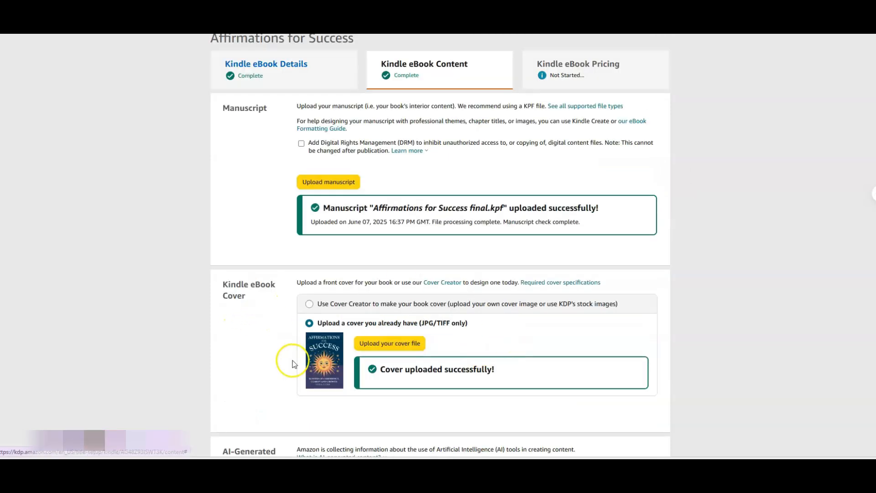
Step: In Kindle Direct Publishing, switch the AI-generated content answer to No and back to Yes, and view the choices for AI-generated images
{"action": "scroll", "coordinate": [296, 356], "scroll_direction": "down", "scroll_amount": 1}
{"action": "scroll", "coordinate": [255, 343], "scroll_direction": "down", "scroll_amount": 1}
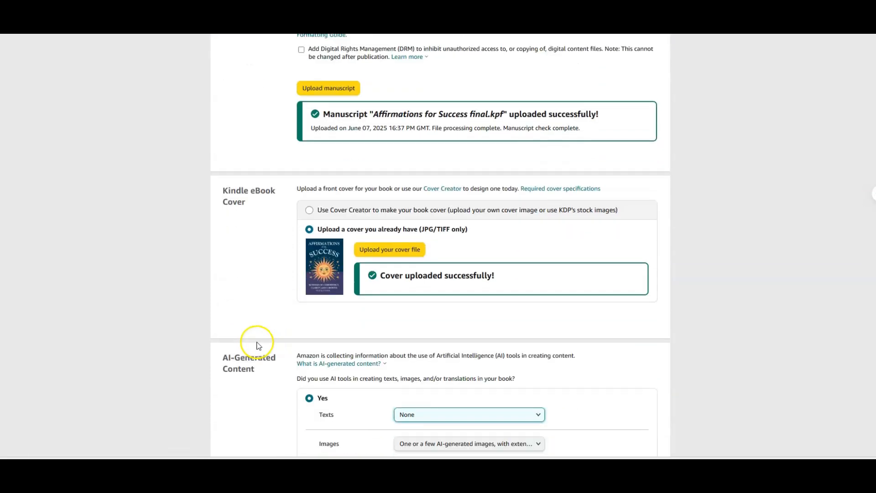
{"action": "scroll", "coordinate": [259, 341], "scroll_direction": "down", "scroll_amount": 2}
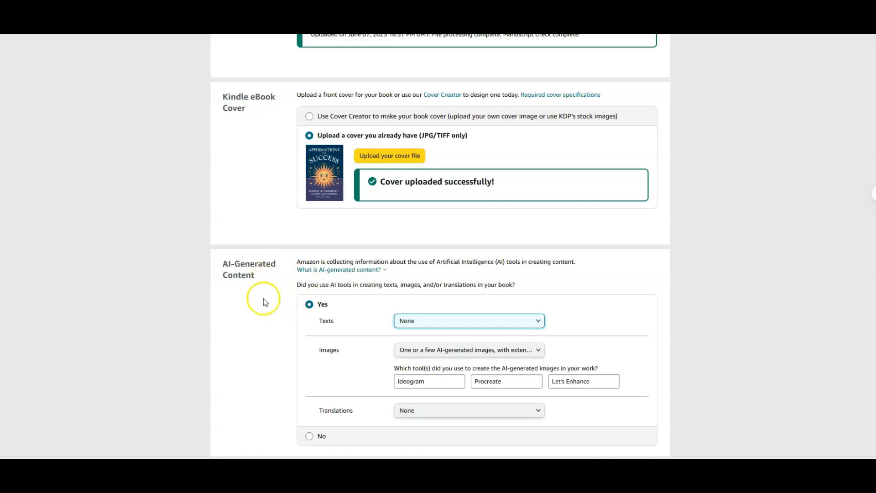
{"action": "scroll", "coordinate": [277, 321], "scroll_direction": "down", "scroll_amount": 1}
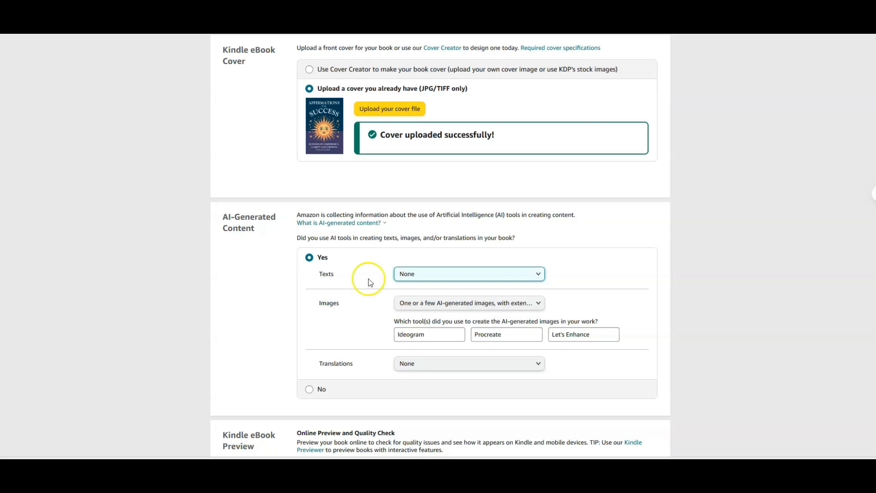
{"action": "left_click", "coordinate": [311, 258]}
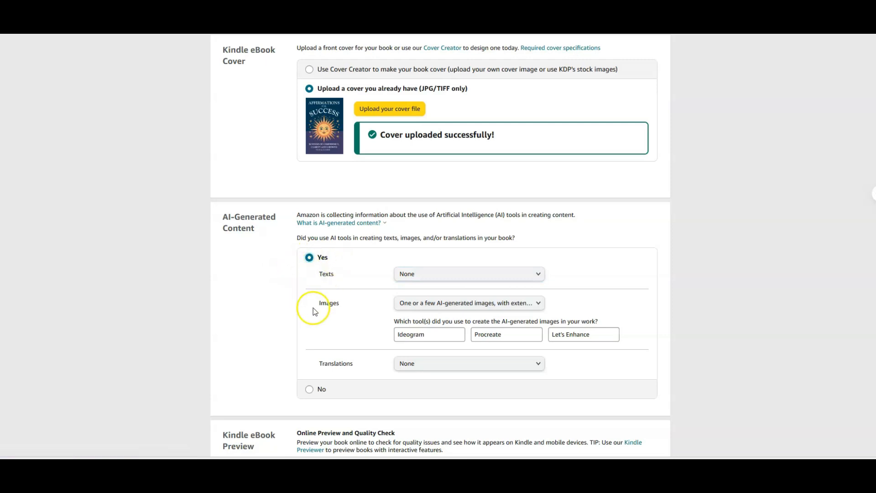
{"action": "left_click", "coordinate": [309, 388]}
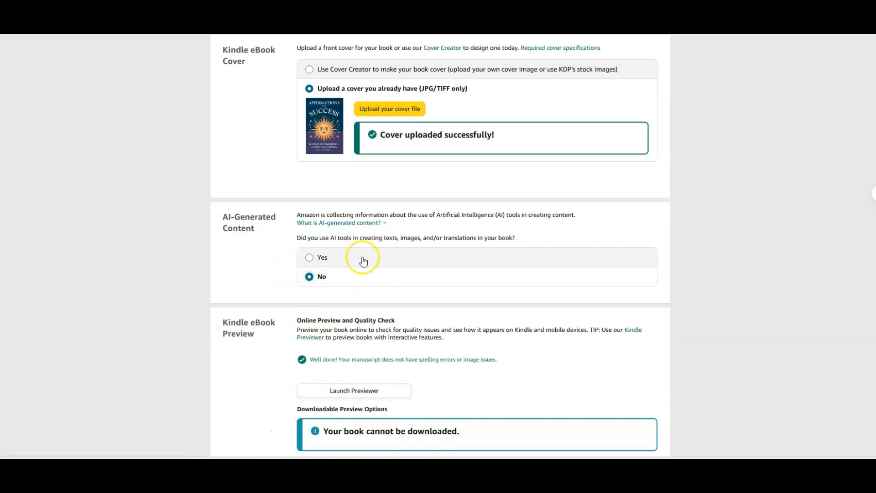
{"action": "left_click", "coordinate": [309, 258]}
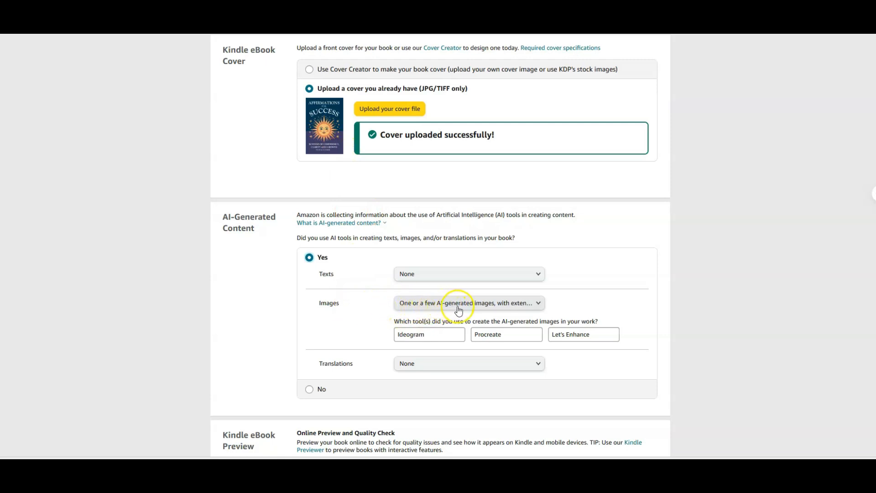
{"action": "left_click", "coordinate": [533, 304]}
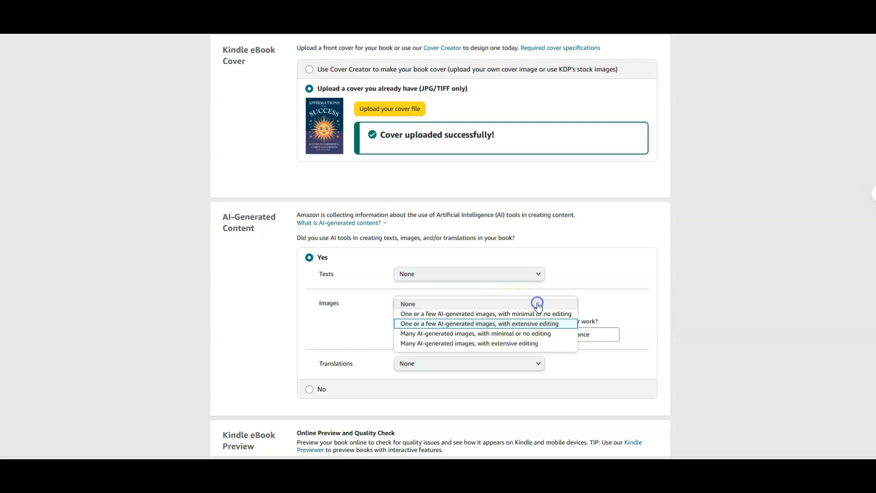
{"action": "left_click", "coordinate": [634, 312]}
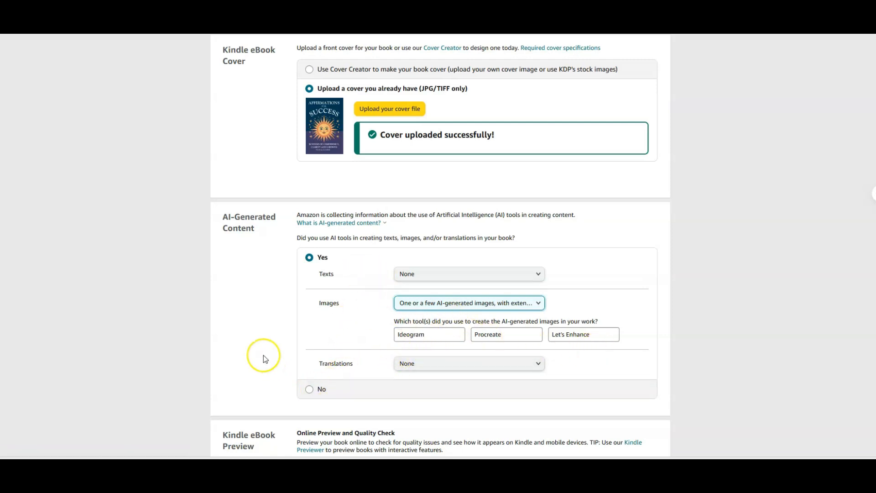
Step: Launch the online previewer for the eBook and dismiss the alert about interactive features
{"action": "scroll", "coordinate": [264, 354], "scroll_direction": "down", "scroll_amount": 1}
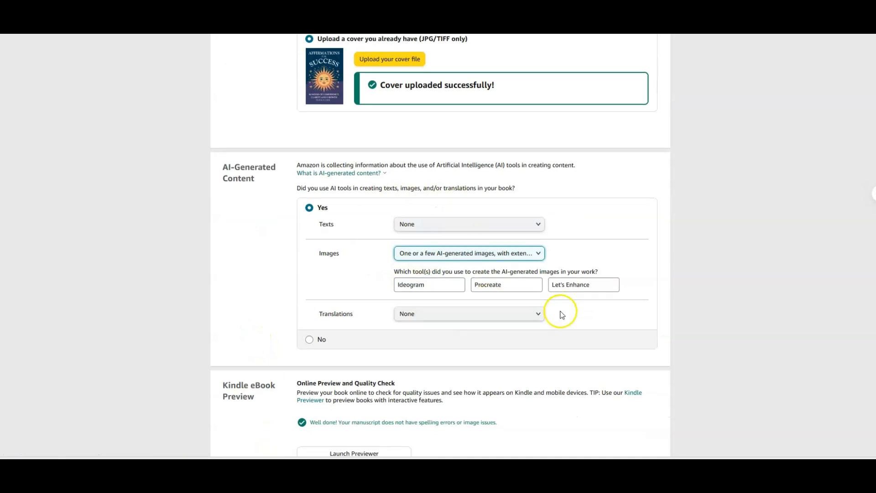
{"action": "scroll", "coordinate": [565, 306], "scroll_direction": "down", "scroll_amount": 3}
{"action": "scroll", "coordinate": [586, 290], "scroll_direction": "down", "scroll_amount": 1}
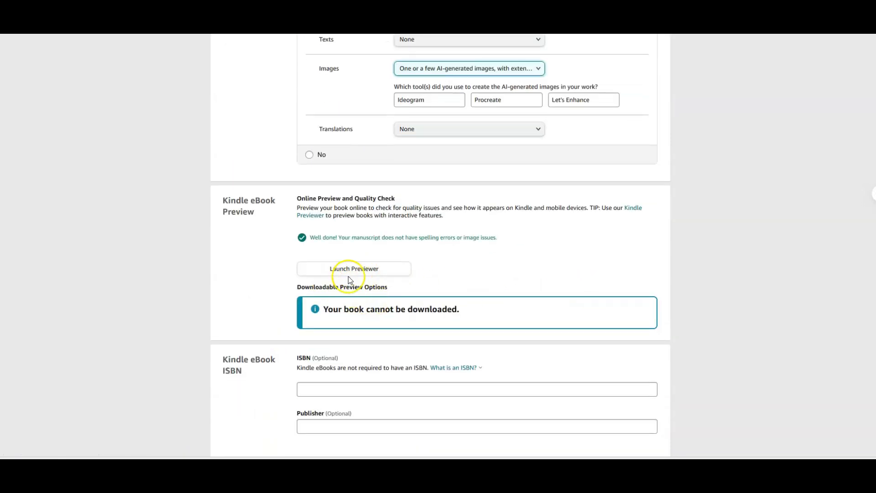
{"action": "left_click", "coordinate": [360, 270]}
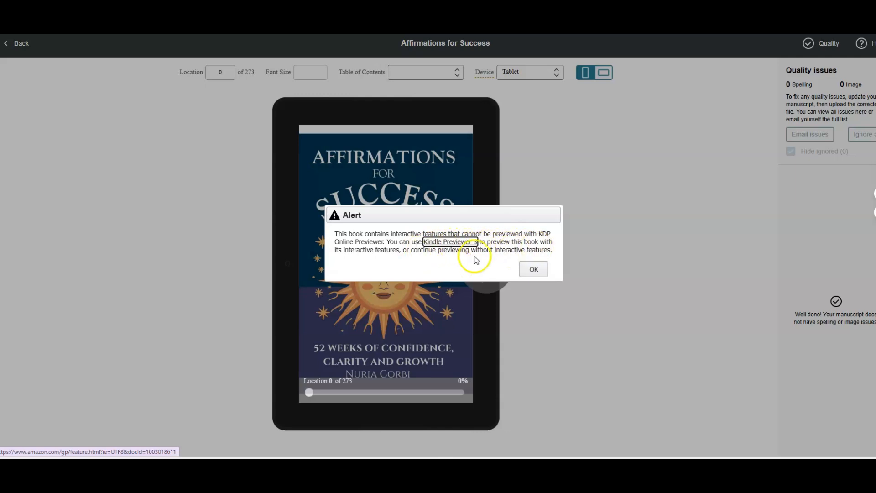
{"action": "left_click", "coordinate": [534, 270]}
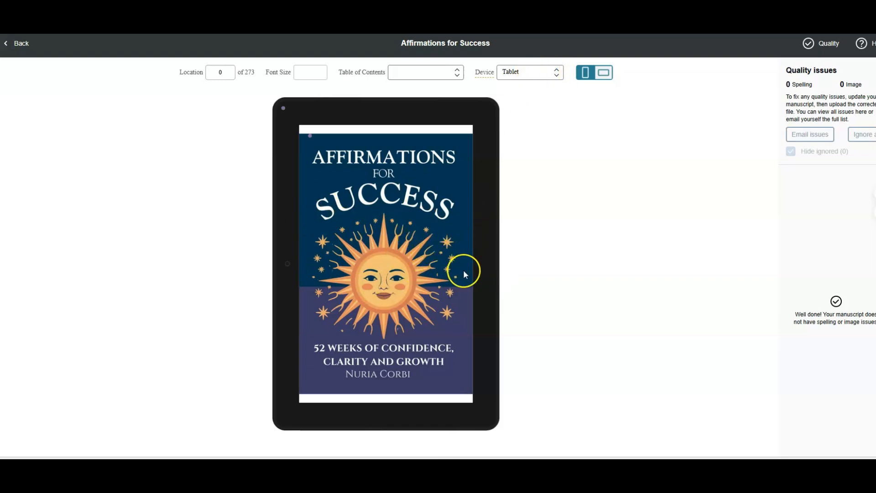
Step: Page through the book in the tablet preview from the cover to the Week 1 opening page
{"action": "left_click", "coordinate": [486, 270]}
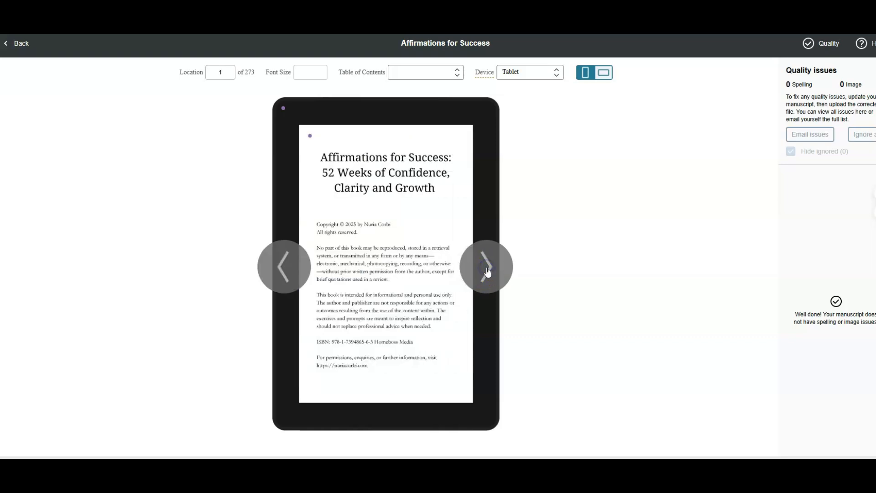
{"action": "left_click", "coordinate": [488, 270]}
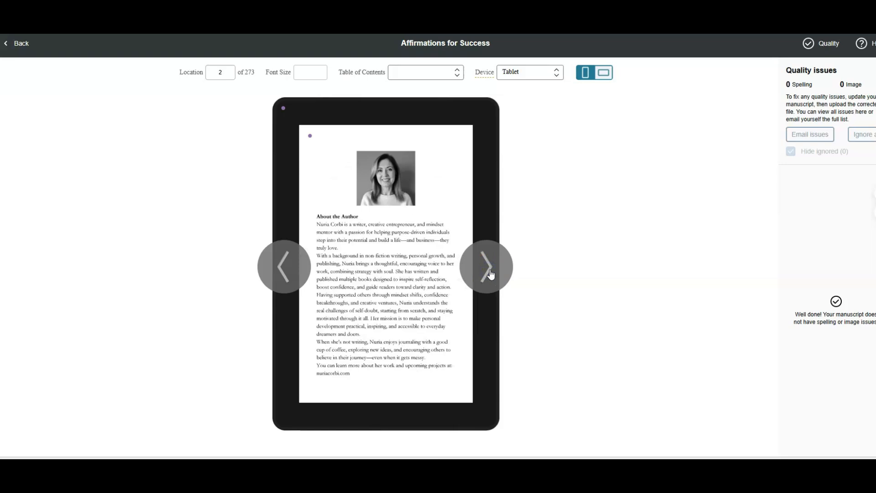
{"action": "left_click", "coordinate": [489, 271]}
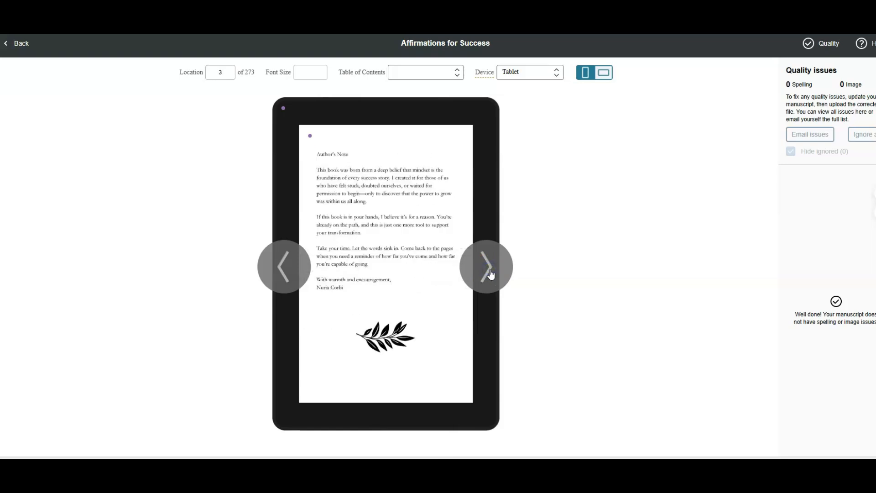
{"action": "left_click", "coordinate": [491, 273]}
{"action": "left_click", "coordinate": [491, 274]}
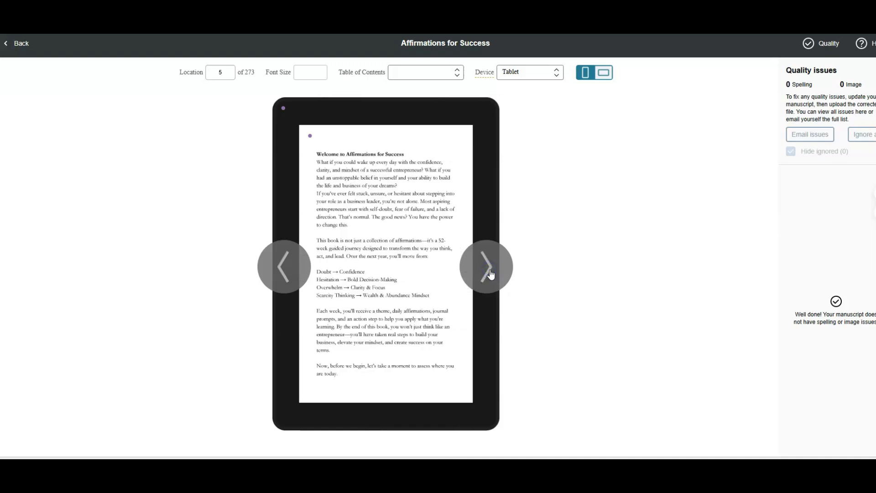
{"action": "left_click", "coordinate": [491, 274]}
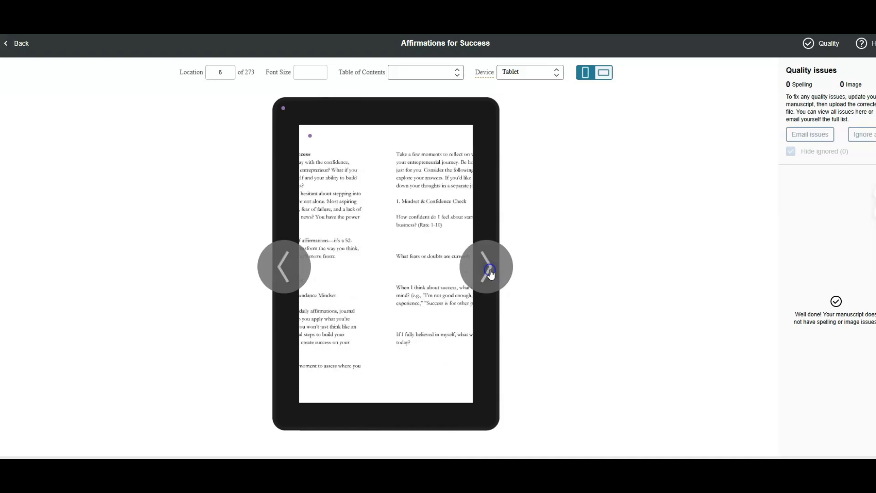
{"action": "left_click", "coordinate": [491, 273]}
{"action": "left_click", "coordinate": [491, 273]}
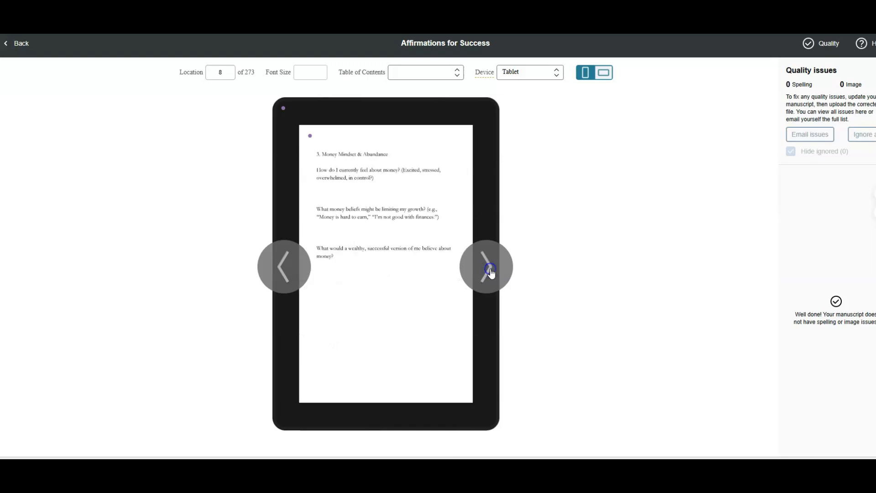
{"action": "left_click", "coordinate": [491, 272]}
{"action": "left_click", "coordinate": [491, 272]}
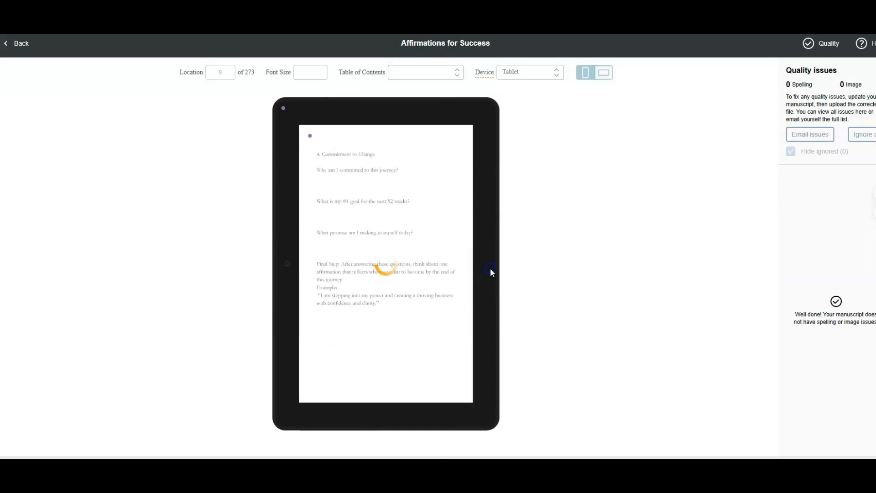
{"action": "left_click", "coordinate": [491, 273]}
{"action": "left_click", "coordinate": [491, 272]}
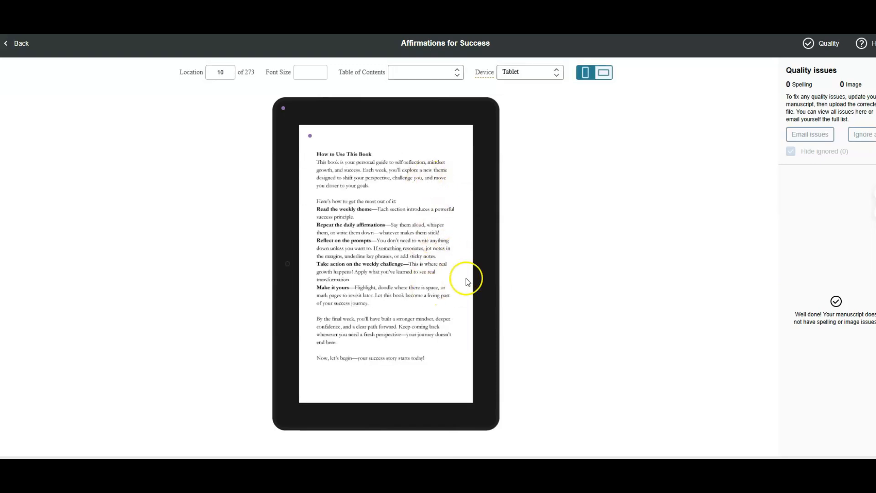
{"action": "left_click", "coordinate": [491, 273]}
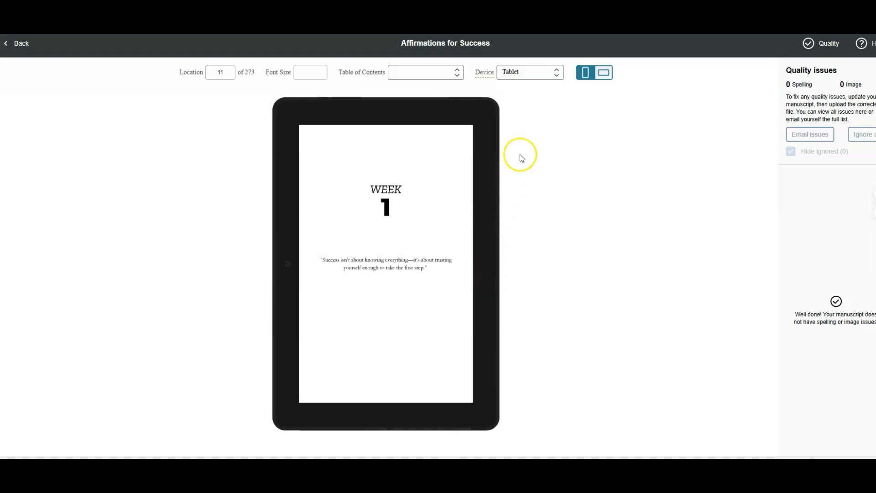
Step: Switch the preview device to Phone and page back from Week 1 through the introductory pages to the dedication
{"action": "left_click", "coordinate": [548, 81]}
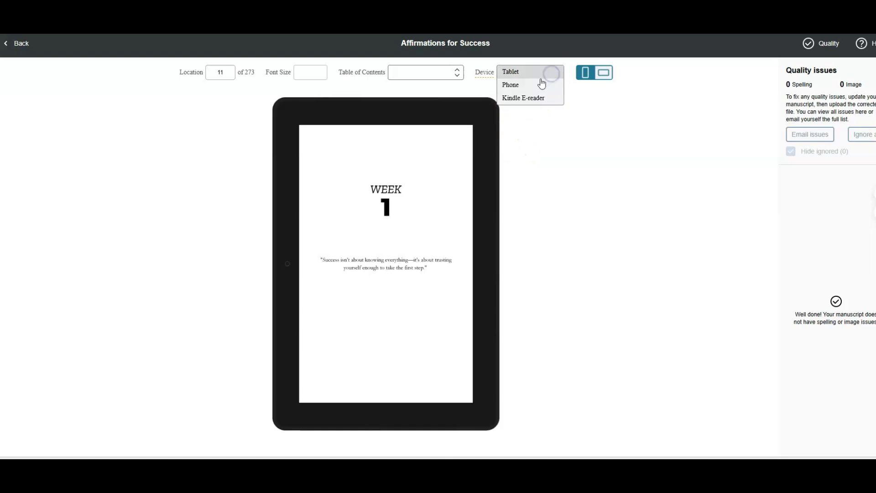
{"action": "left_click", "coordinate": [532, 85]}
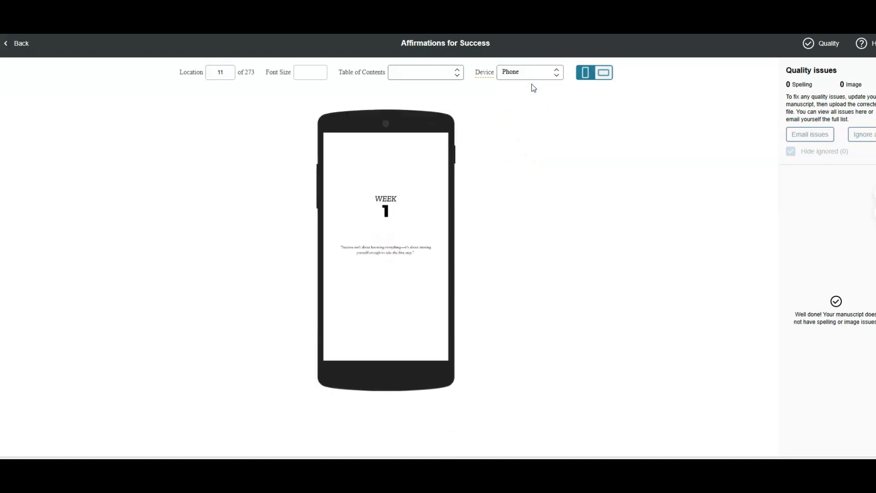
{"action": "left_click", "coordinate": [331, 234]}
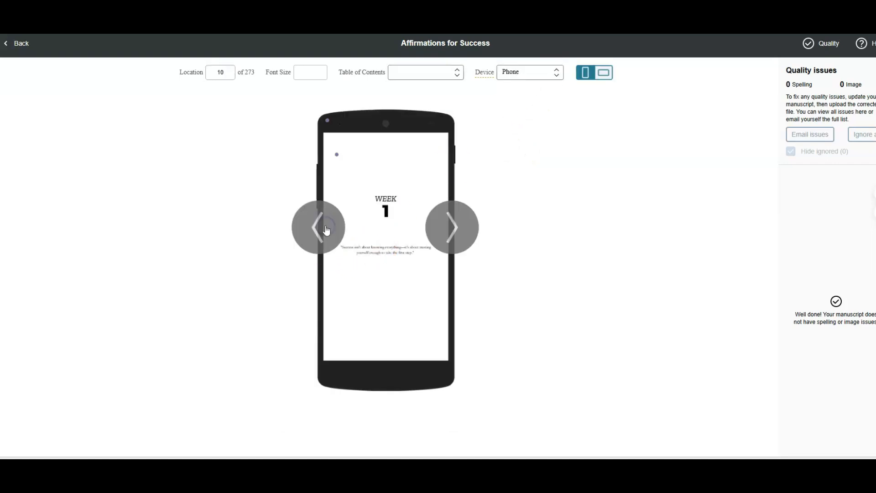
{"action": "left_click", "coordinate": [327, 229]}
{"action": "left_click", "coordinate": [327, 229]}
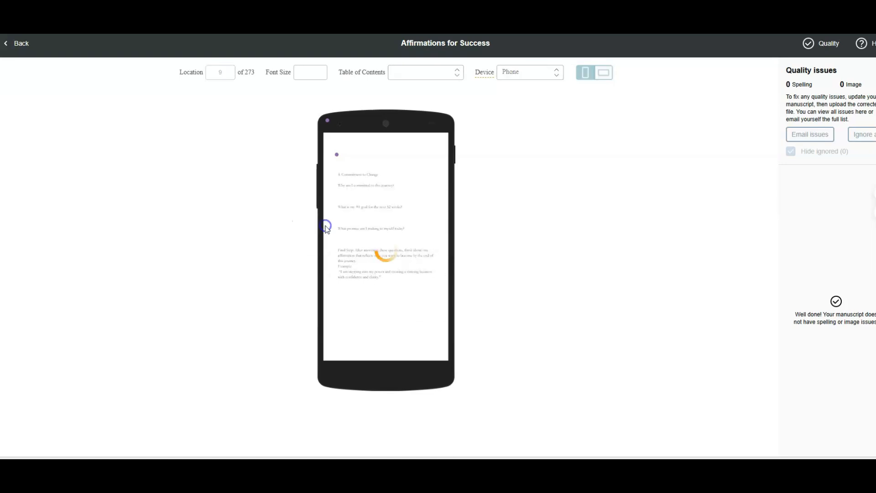
{"action": "left_click", "coordinate": [326, 228]}
{"action": "left_click", "coordinate": [326, 228]}
{"action": "left_click", "coordinate": [326, 229]}
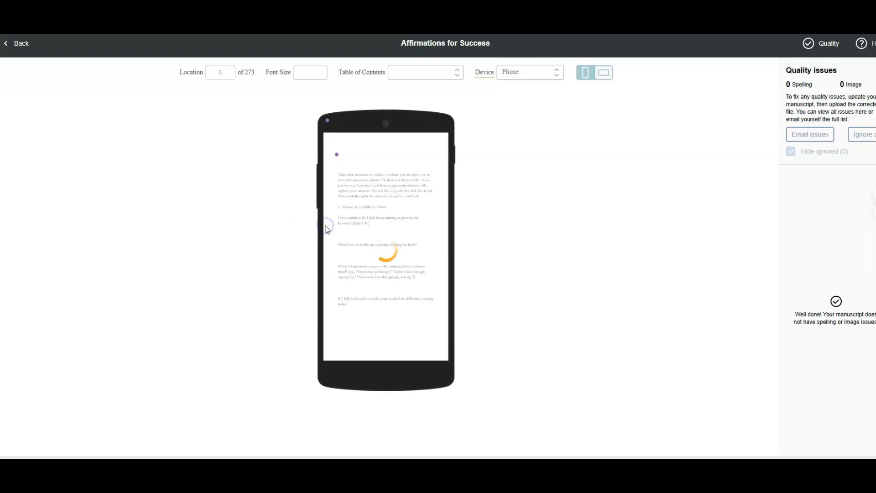
{"action": "left_click", "coordinate": [325, 228]}
{"action": "left_click", "coordinate": [325, 228]}
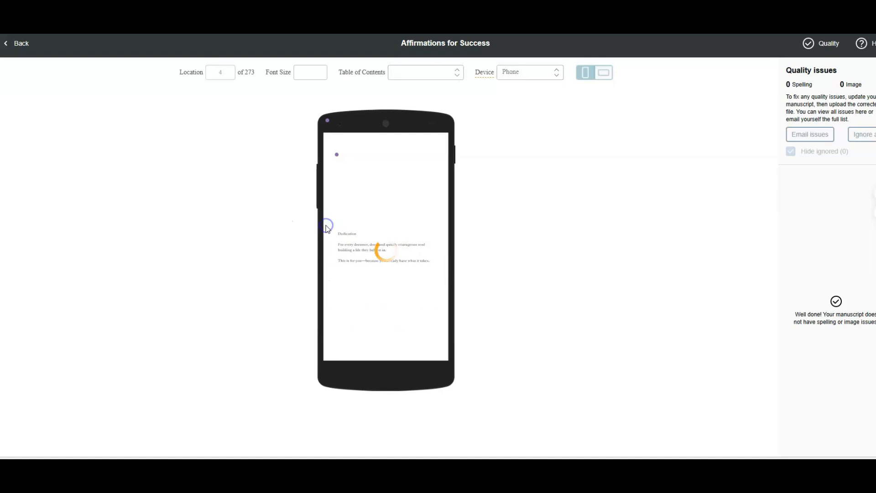
Step: Switch the preview device to Kindle E-reader and page back to the book's cover
{"action": "left_click", "coordinate": [560, 75]}
{"action": "left_click", "coordinate": [524, 98]}
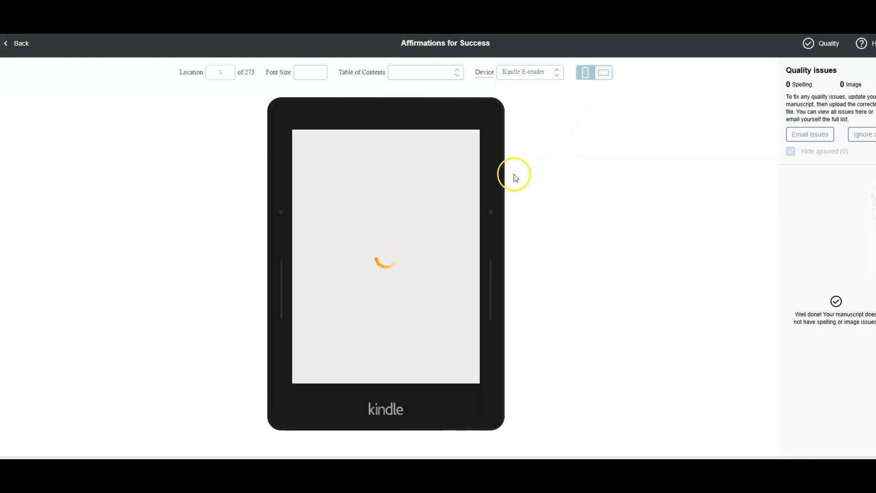
{"action": "left_click", "coordinate": [269, 254]}
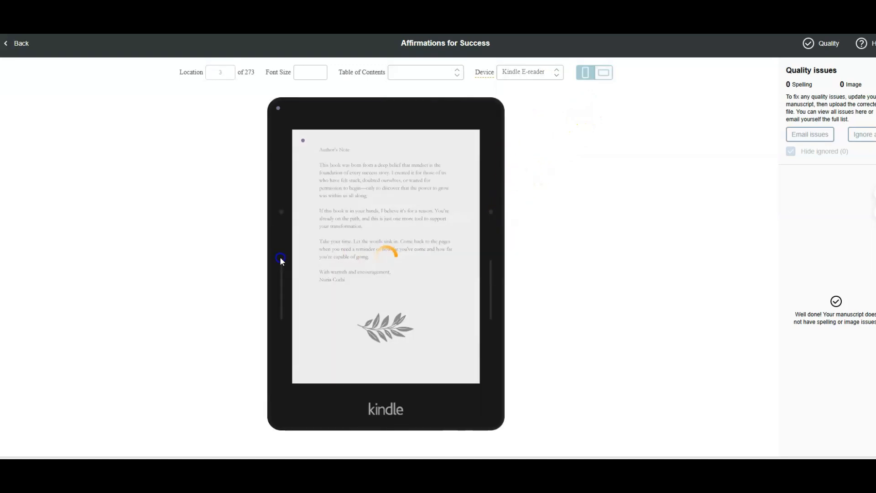
{"action": "left_click", "coordinate": [279, 259]}
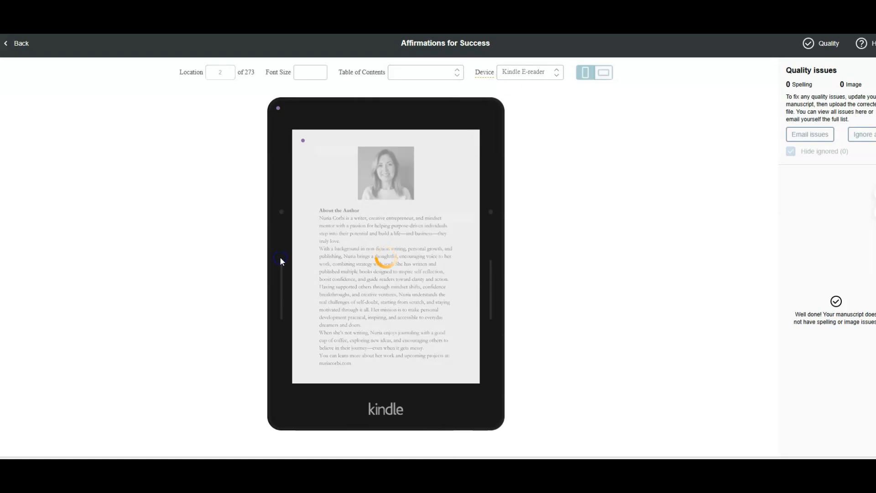
{"action": "left_click", "coordinate": [281, 263]}
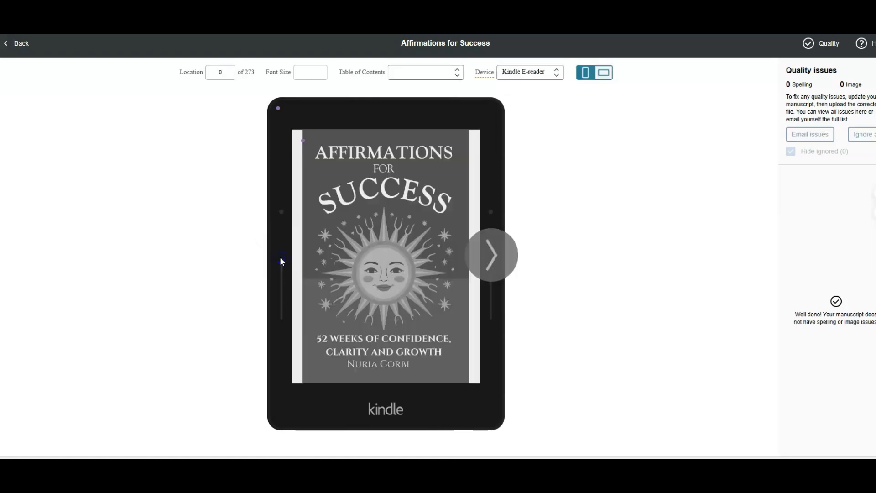
Step: Page forward in the Kindle E-reader preview from the cover to the "Welcome to Affirmations for Success" page
{"action": "left_click", "coordinate": [493, 256]}
{"action": "left_click", "coordinate": [493, 256]}
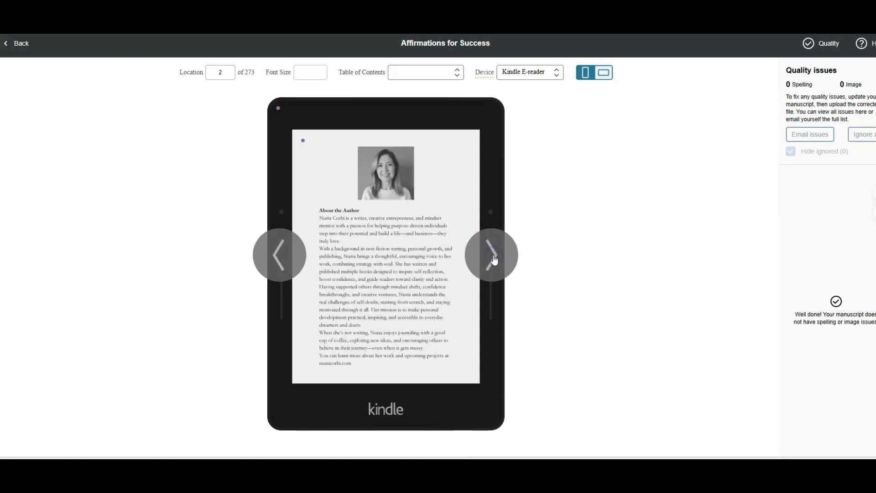
{"action": "left_click", "coordinate": [493, 256]}
{"action": "left_click", "coordinate": [493, 256]}
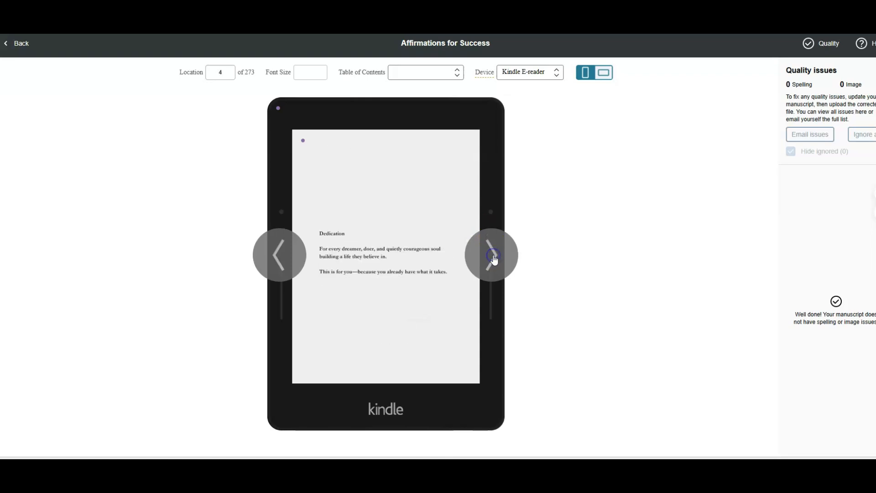
{"action": "left_click", "coordinate": [493, 256]}
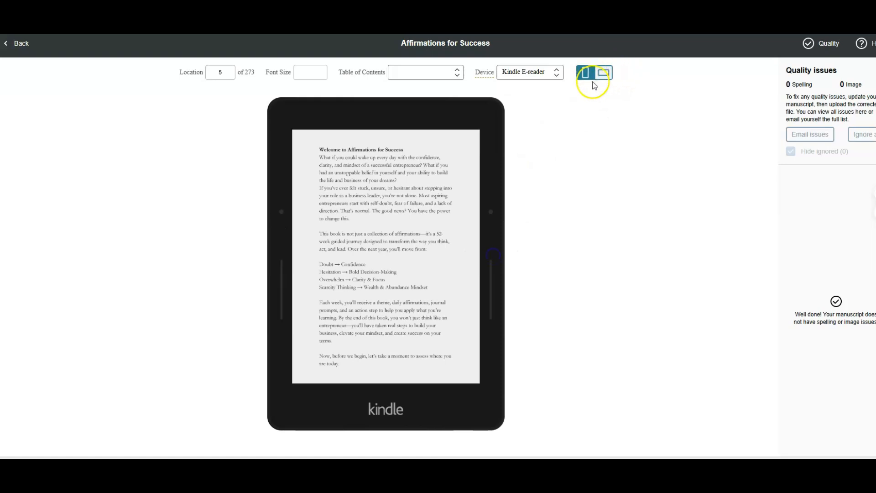
Step: Rotate the Kindle E-reader preview to landscape and page forward to the "Money Mindset & Abundance" questions
{"action": "left_click", "coordinate": [601, 74]}
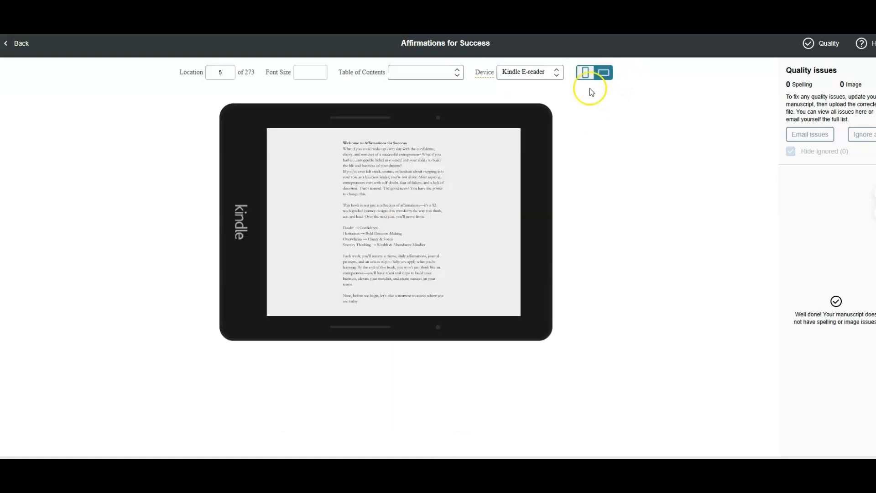
{"action": "left_click", "coordinate": [526, 218]}
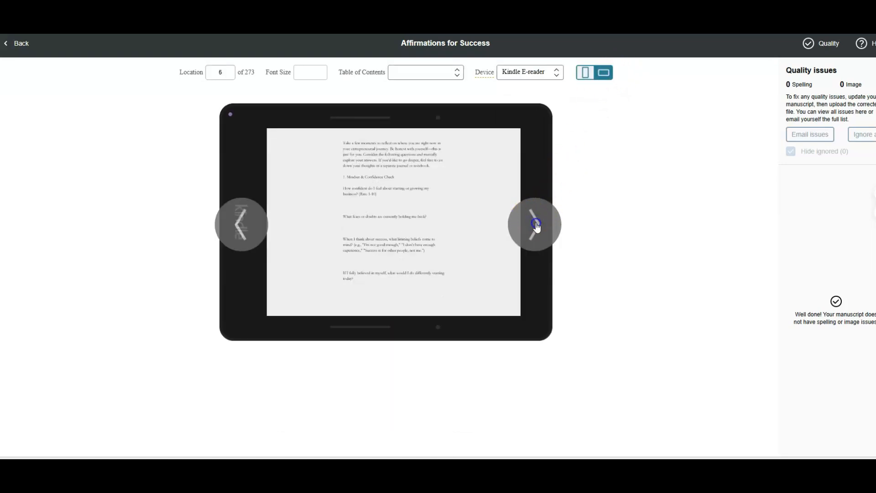
{"action": "left_click", "coordinate": [537, 226]}
{"action": "left_click", "coordinate": [537, 225]}
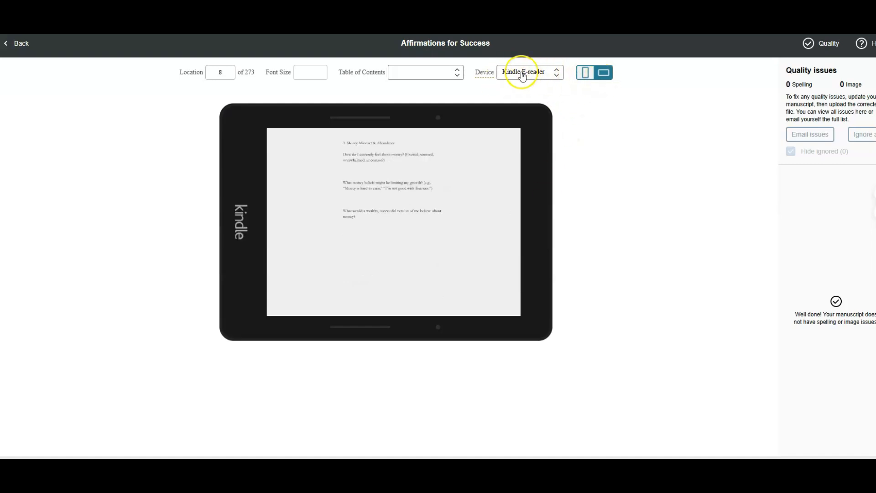
Step: Switch the landscape preview to Phone and page forward past "How to Use This Book" into the Week 1 pages
{"action": "left_click", "coordinate": [557, 73]}
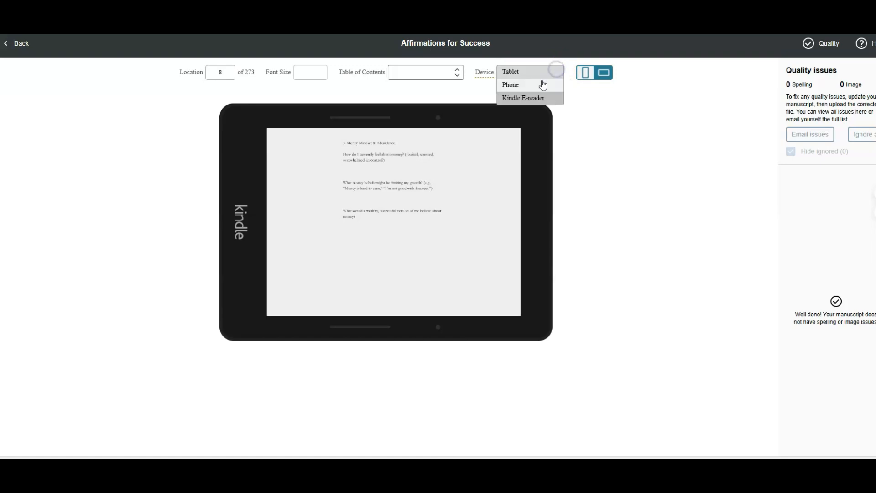
{"action": "left_click", "coordinate": [532, 84]}
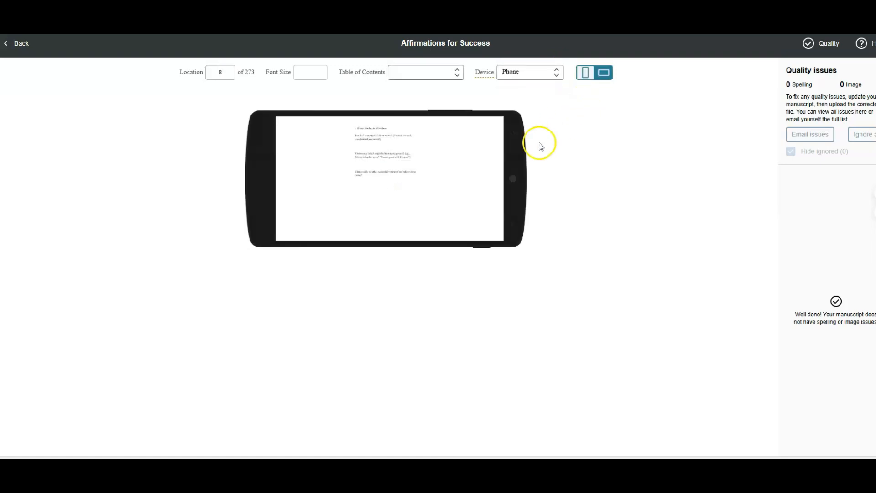
{"action": "left_click", "coordinate": [510, 182]}
{"action": "left_click", "coordinate": [511, 185]}
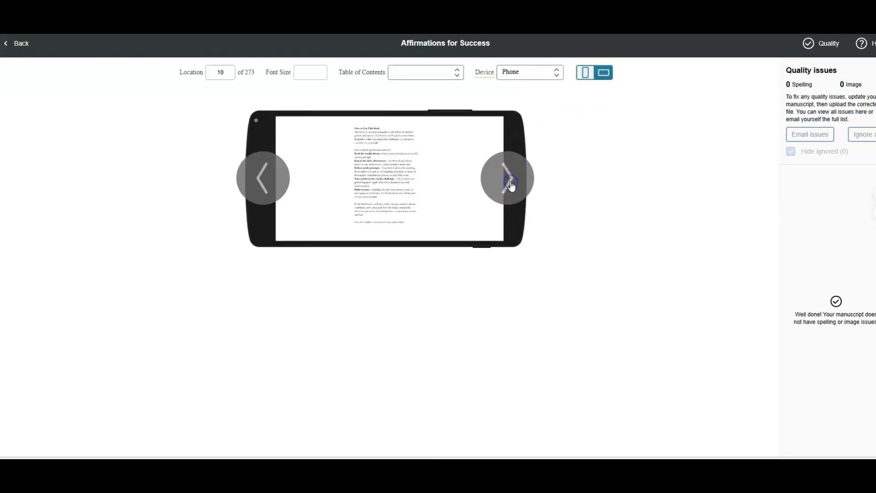
{"action": "left_click", "coordinate": [511, 185]}
{"action": "left_click", "coordinate": [506, 178]}
{"action": "left_click", "coordinate": [521, 160]}
Step: Set the phone preview back to portrait, and leave the previewer for the Kindle eBook Content page
{"action": "left_click", "coordinate": [585, 72]}
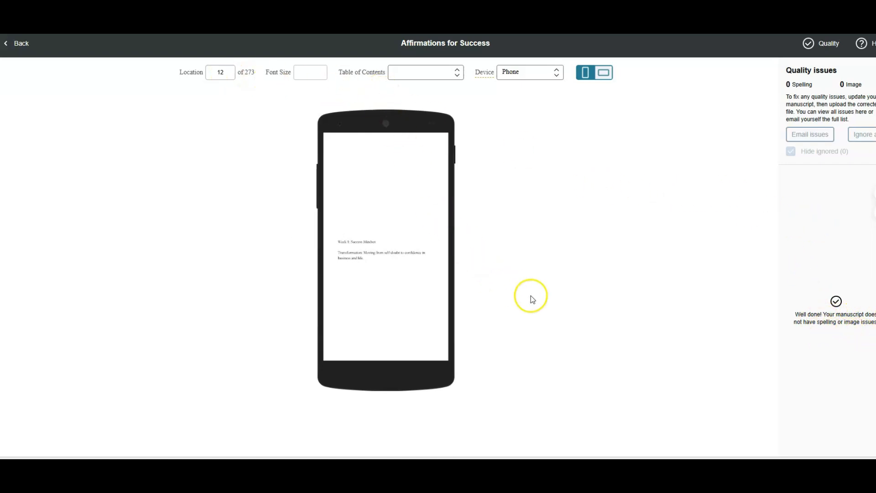
{"action": "left_click", "coordinate": [14, 42]}
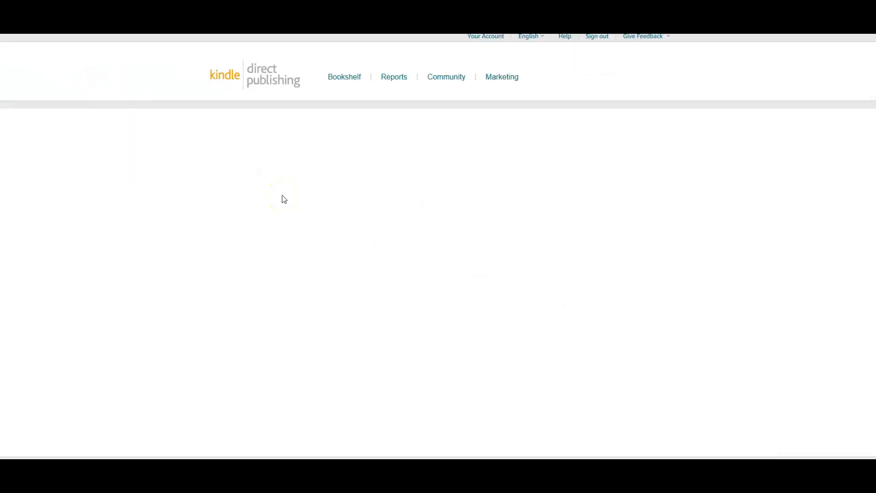
{"action": "scroll", "coordinate": [135, 208], "scroll_direction": "down", "scroll_amount": 3}
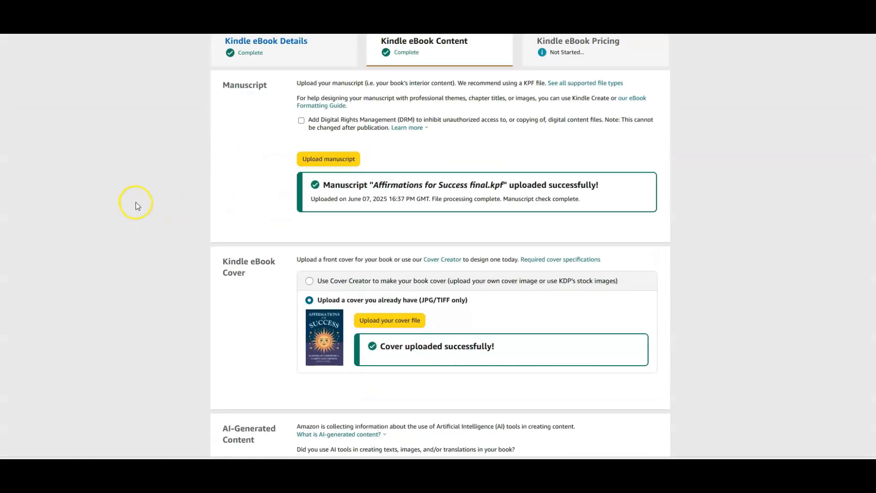
Step: Review the Content page down to its ISBN and accessibility sections, and save it to continue to Kindle eBook Pricing
{"action": "scroll", "coordinate": [135, 206], "scroll_direction": "down", "scroll_amount": 9}
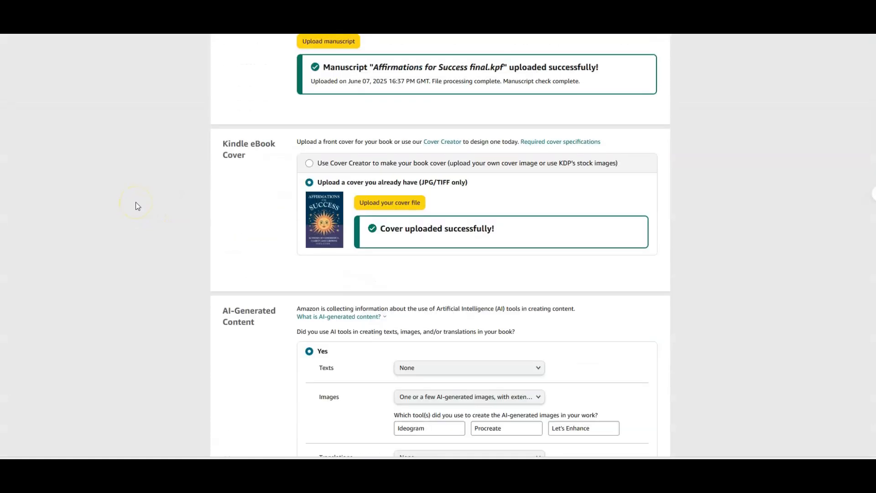
{"action": "scroll", "coordinate": [136, 206], "scroll_direction": "down", "scroll_amount": 2}
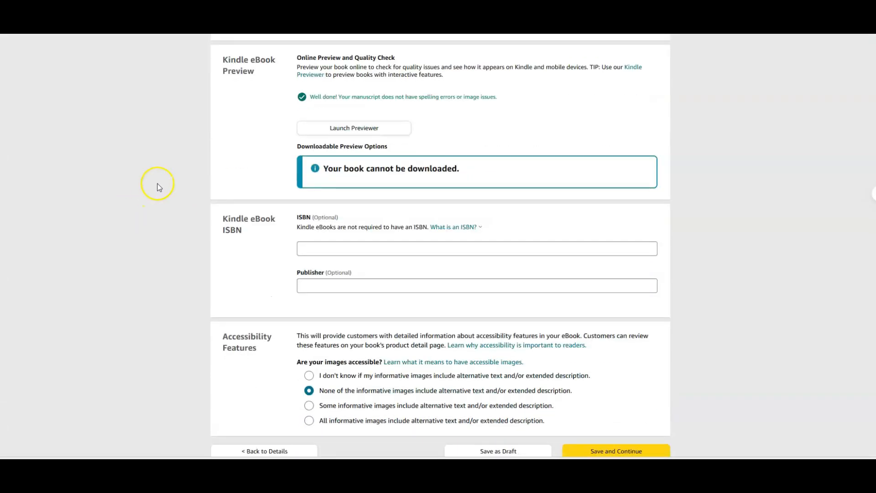
{"action": "scroll", "coordinate": [246, 175], "scroll_direction": "down", "scroll_amount": 2}
{"action": "scroll", "coordinate": [251, 164], "scroll_direction": "up", "scroll_amount": 3}
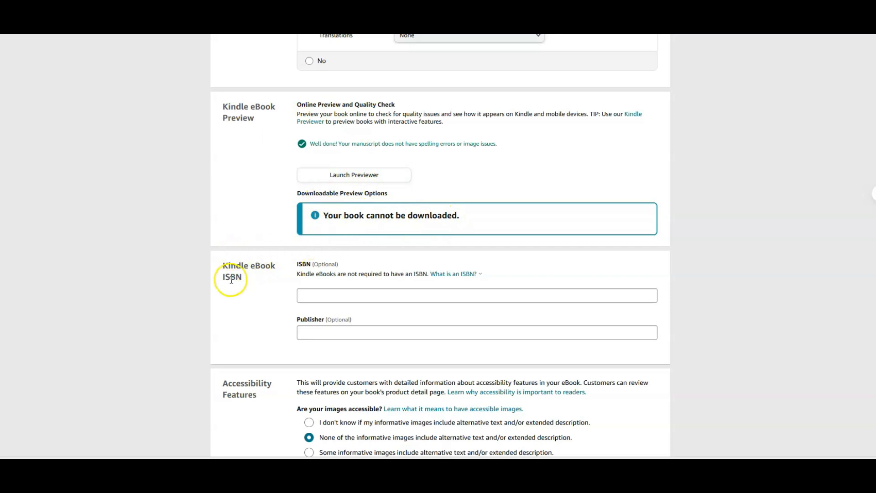
{"action": "scroll", "coordinate": [230, 274], "scroll_direction": "down", "scroll_amount": 2}
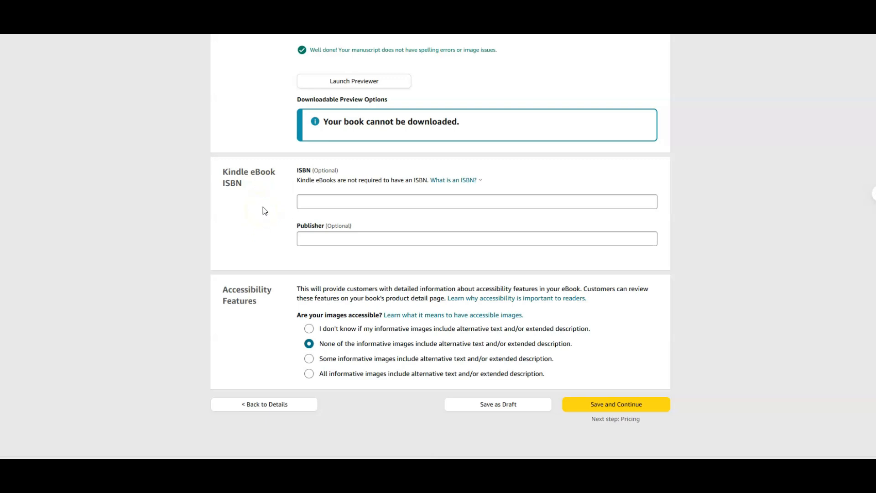
{"action": "scroll", "coordinate": [263, 207], "scroll_direction": "down", "scroll_amount": 2}
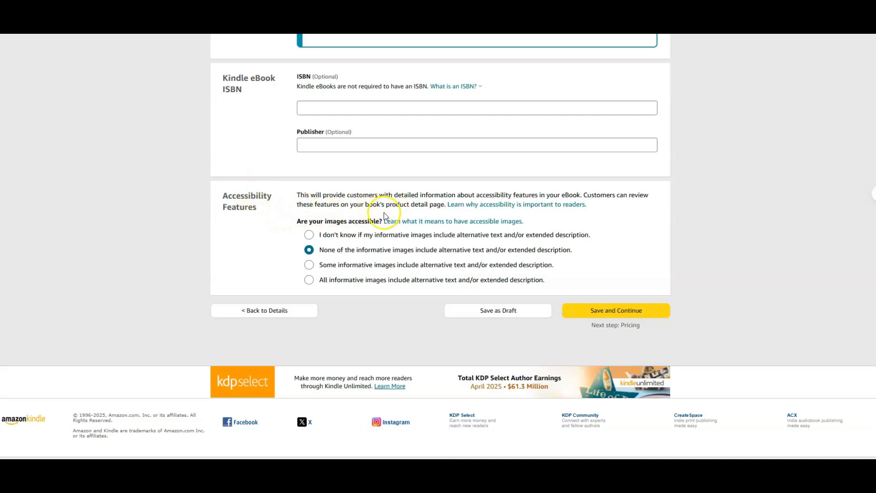
{"action": "left_click", "coordinate": [335, 237]}
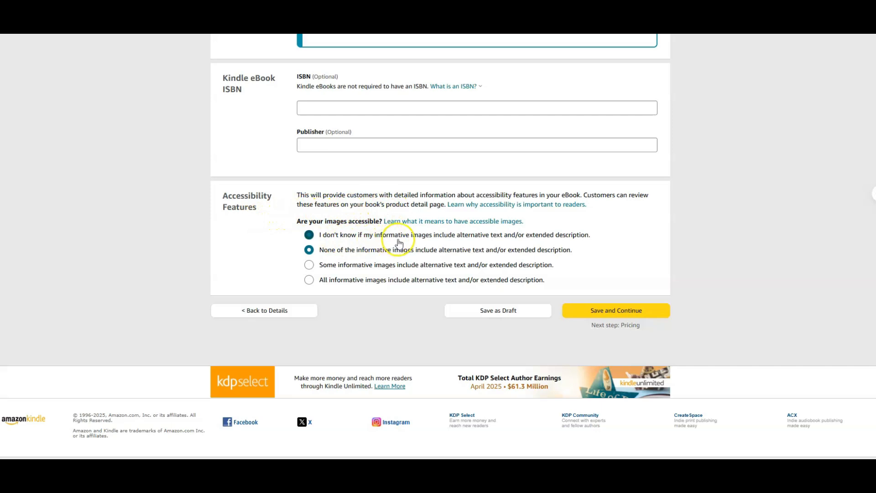
{"action": "left_click", "coordinate": [481, 238]}
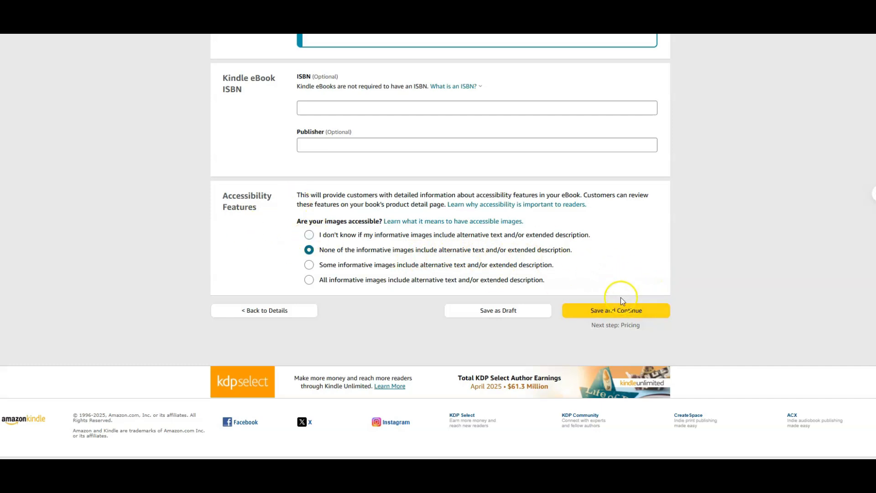
{"action": "left_click", "coordinate": [629, 315]}
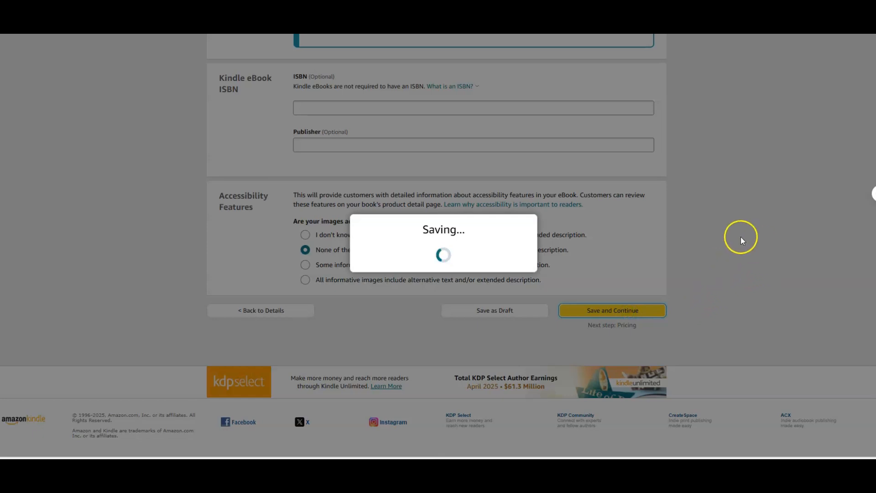
Step: Enroll the book in KDP Select on the Kindle eBook Pricing page
{"action": "scroll", "coordinate": [712, 206], "scroll_direction": "down", "scroll_amount": 1}
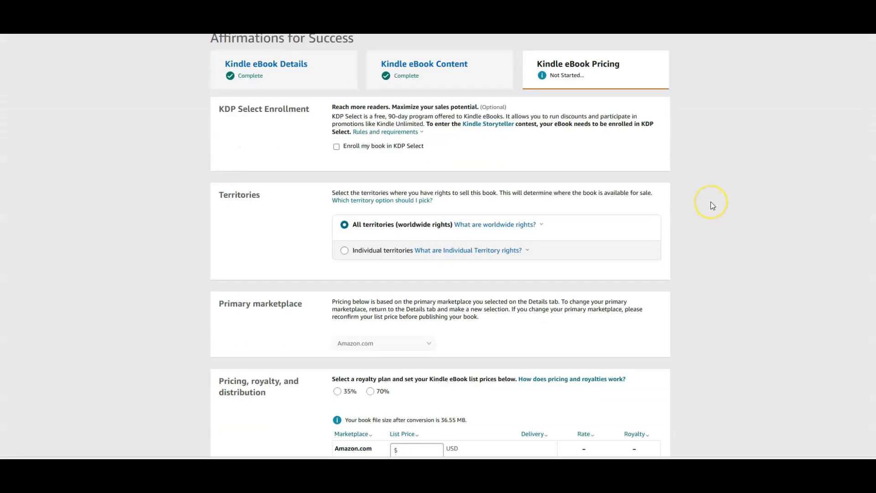
{"action": "scroll", "coordinate": [712, 205], "scroll_direction": "up", "scroll_amount": 1}
{"action": "scroll", "coordinate": [699, 205], "scroll_direction": "down", "scroll_amount": 2}
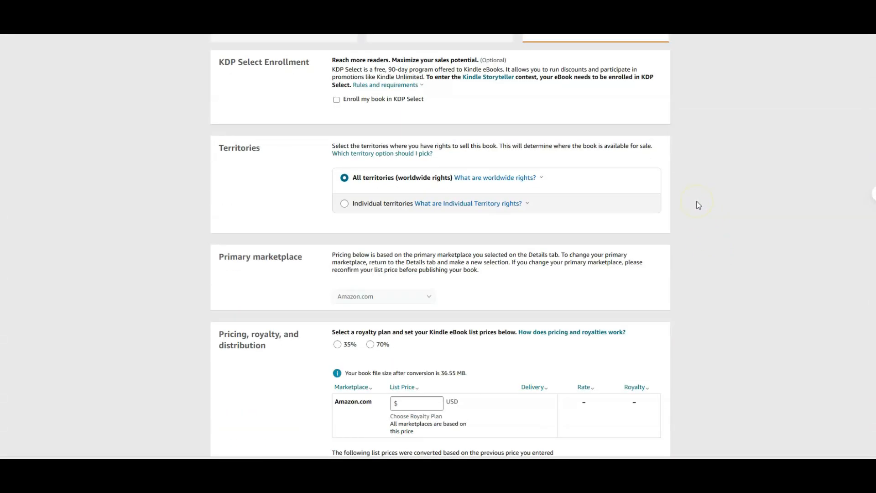
{"action": "scroll", "coordinate": [698, 205], "scroll_direction": "up", "scroll_amount": 1}
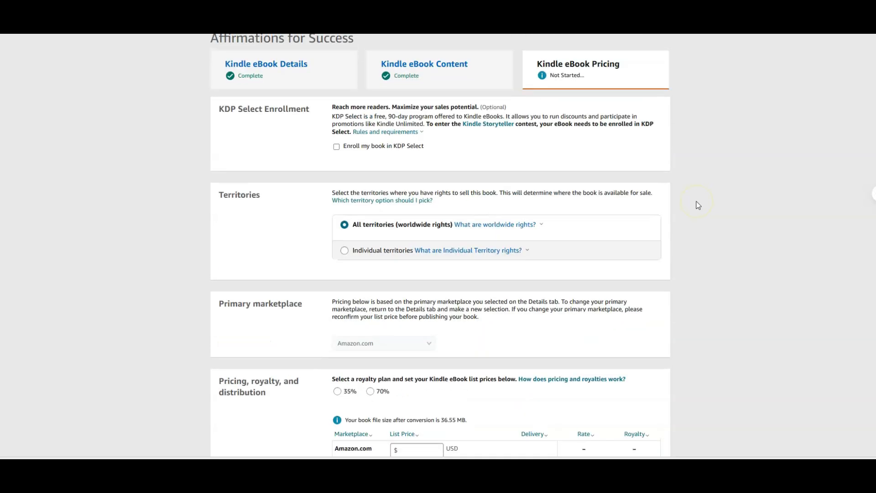
{"action": "scroll", "coordinate": [680, 191], "scroll_direction": "up", "scroll_amount": 1}
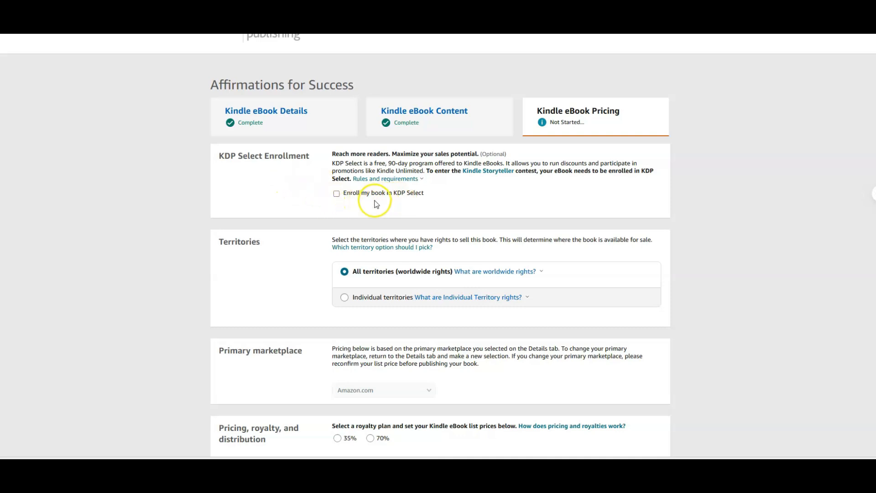
{"action": "left_click", "coordinate": [337, 194]}
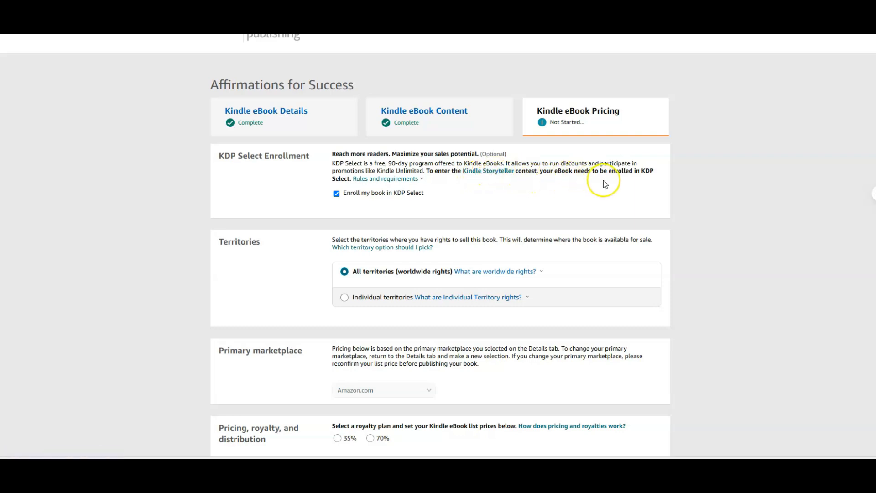
{"action": "mouse_move", "coordinate": [372, 182]}
{"action": "left_click", "coordinate": [363, 204]}
Step: Try an Amazon.com list price of 0.99 USD with the 35% royalty plan
{"action": "scroll", "coordinate": [496, 213], "scroll_direction": "down", "scroll_amount": 3}
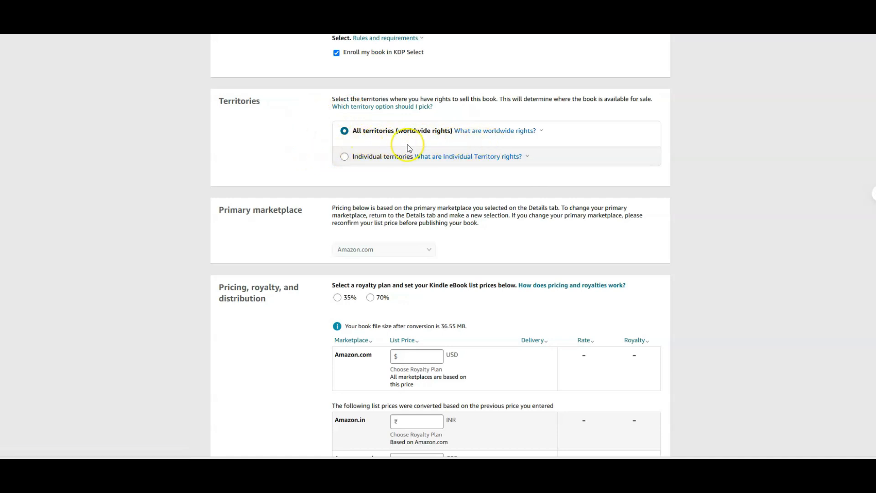
{"action": "scroll", "coordinate": [261, 183], "scroll_direction": "down", "scroll_amount": 1}
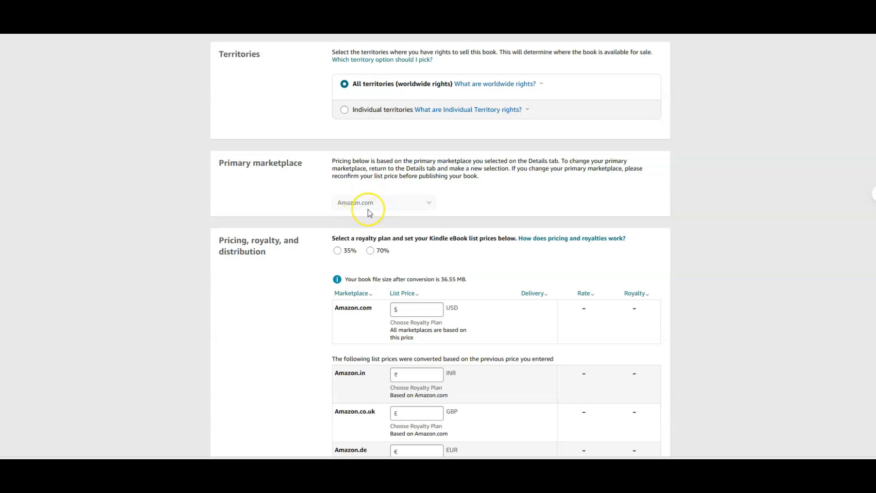
{"action": "scroll", "coordinate": [252, 212], "scroll_direction": "down", "scroll_amount": 2}
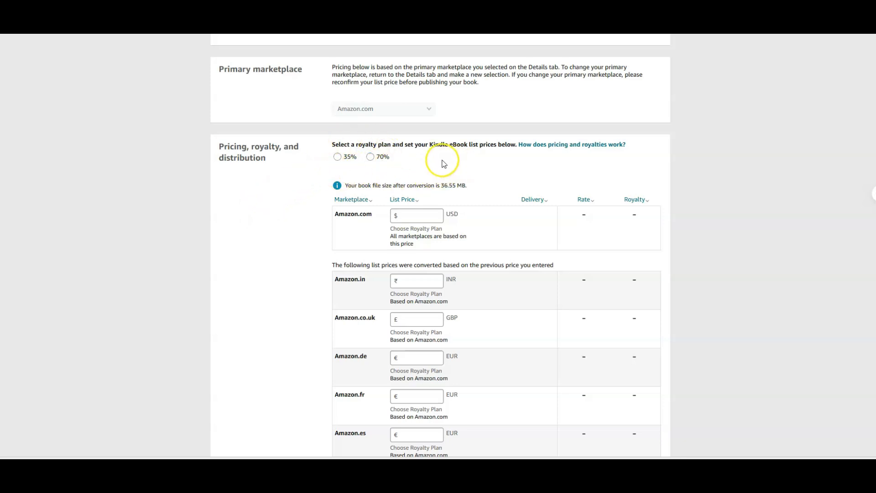
{"action": "left_click", "coordinate": [349, 159]}
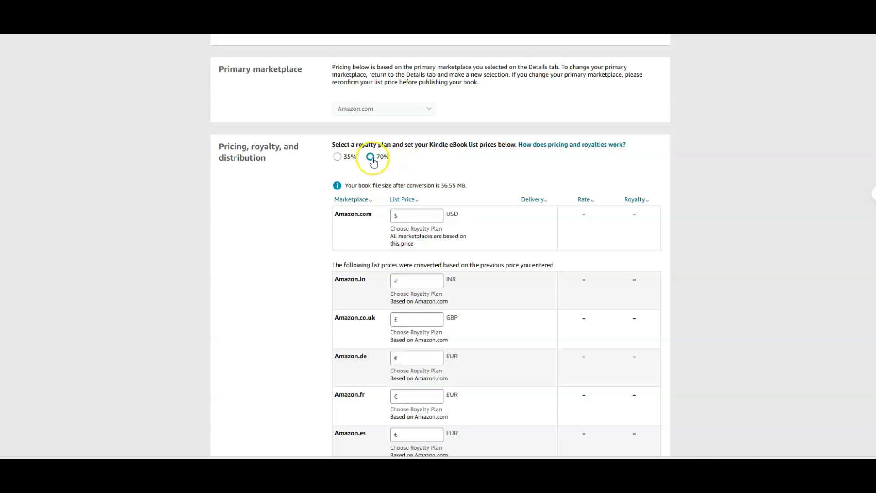
{"action": "left_click", "coordinate": [338, 157]}
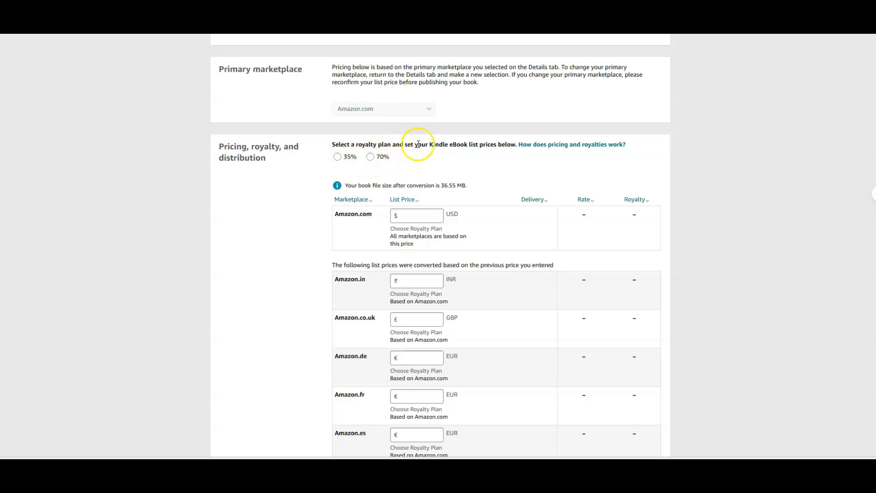
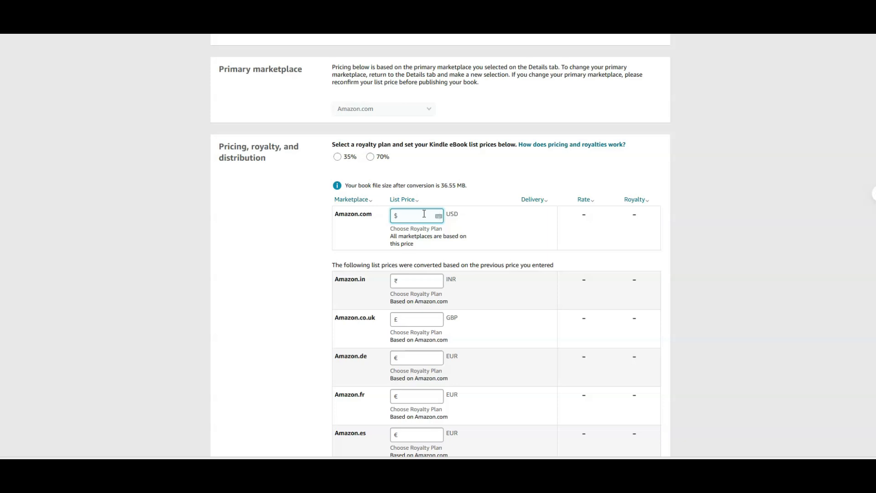
{"action": "left_click", "coordinate": [422, 217]}
{"action": "type", "text": "0.99"}
{"action": "left_click", "coordinate": [429, 213]}
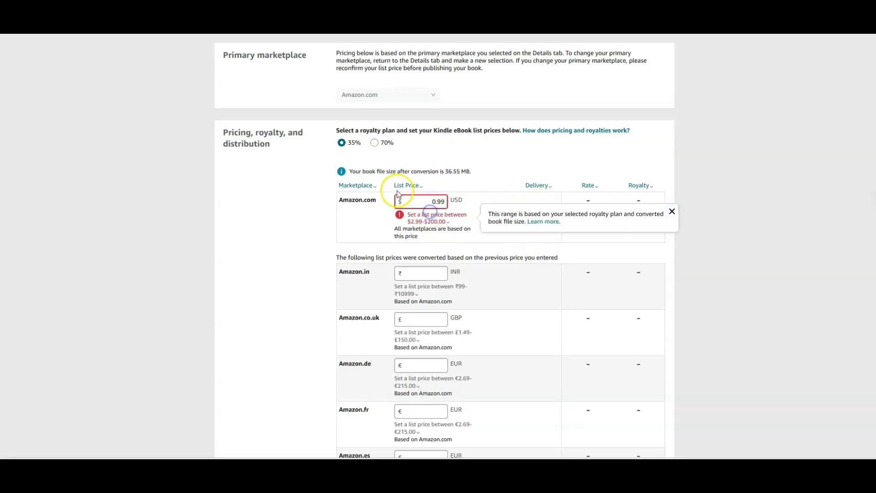
Step: Compare the allowed Amazon.com list price ranges under the 35% and 70% royalty plans
{"action": "left_click", "coordinate": [341, 142]}
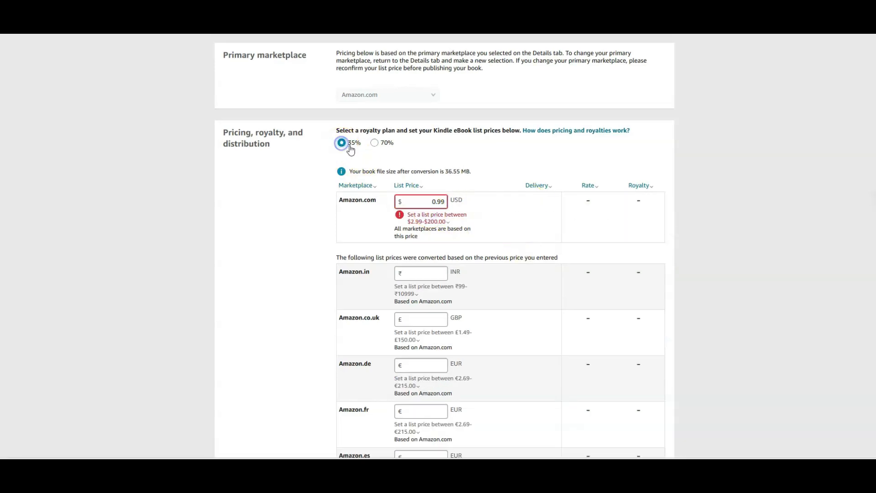
{"action": "left_click", "coordinate": [374, 143]}
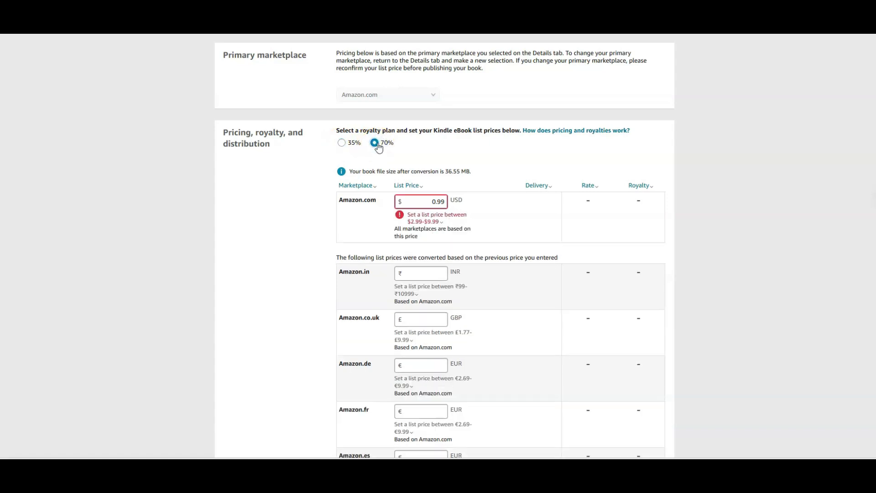
{"action": "left_click", "coordinate": [341, 142]}
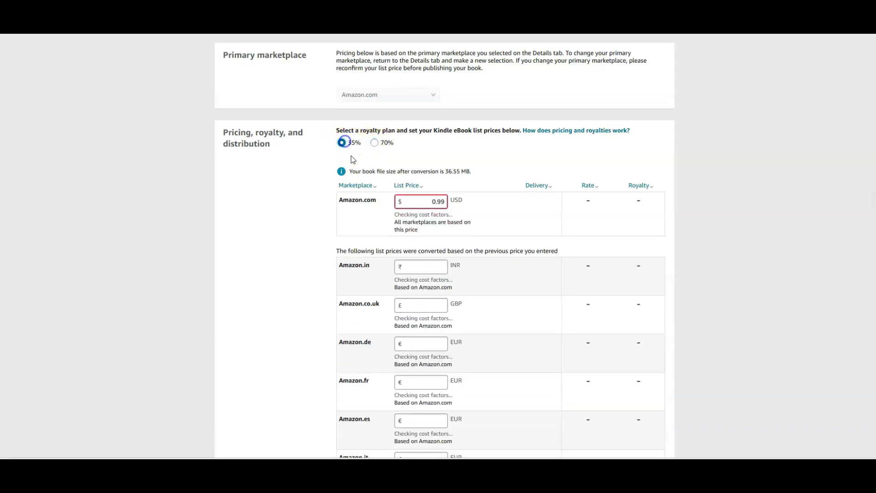
{"action": "left_click", "coordinate": [417, 221]}
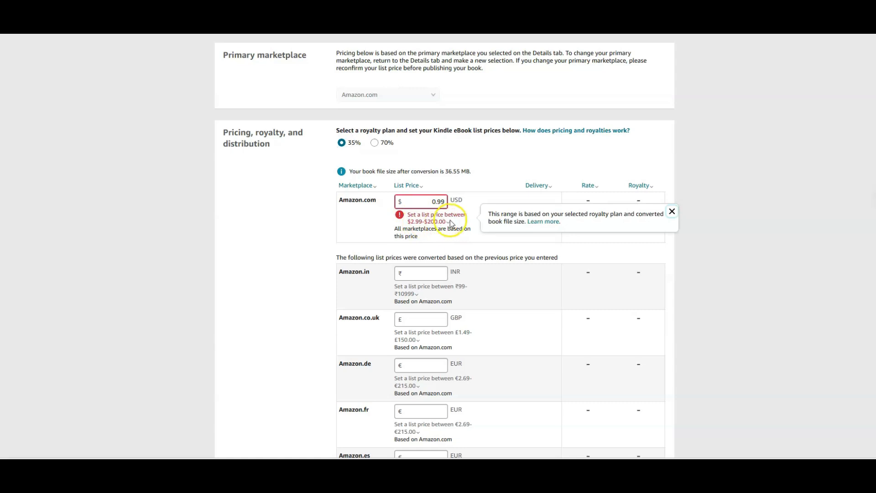
{"action": "left_click", "coordinate": [432, 223]}
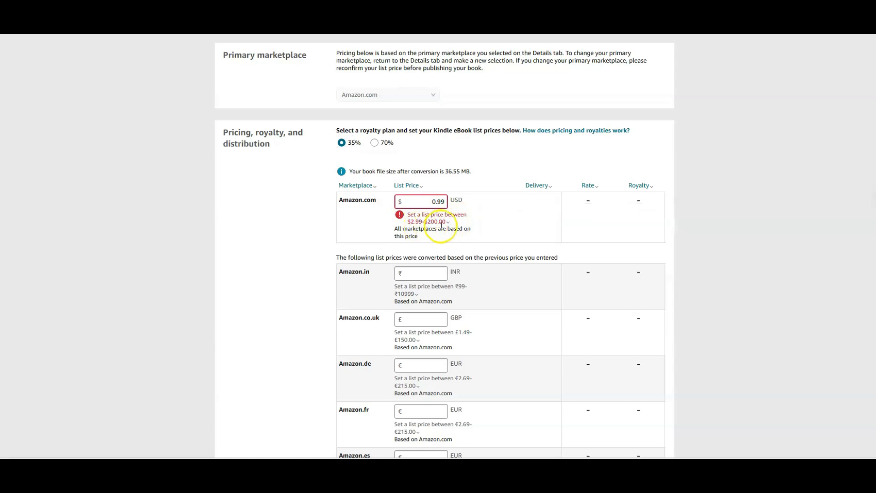
{"action": "left_click", "coordinate": [374, 143]}
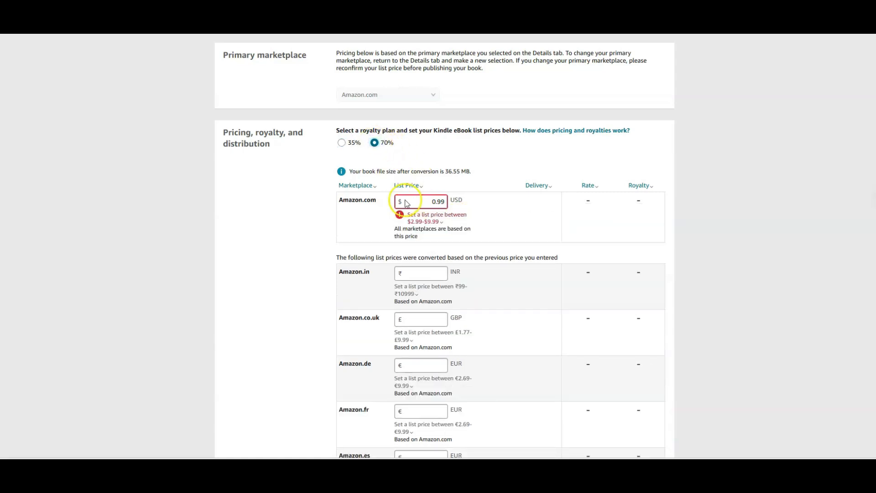
{"action": "left_click", "coordinate": [429, 220]}
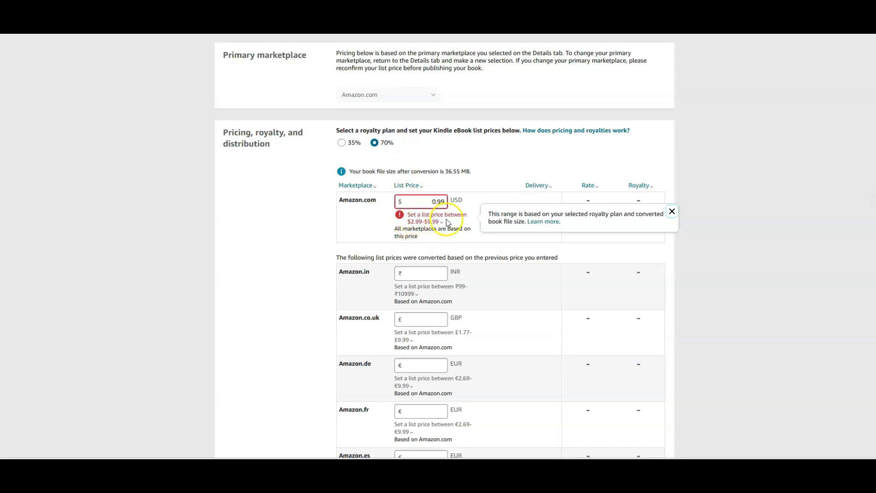
{"action": "left_click", "coordinate": [462, 182]}
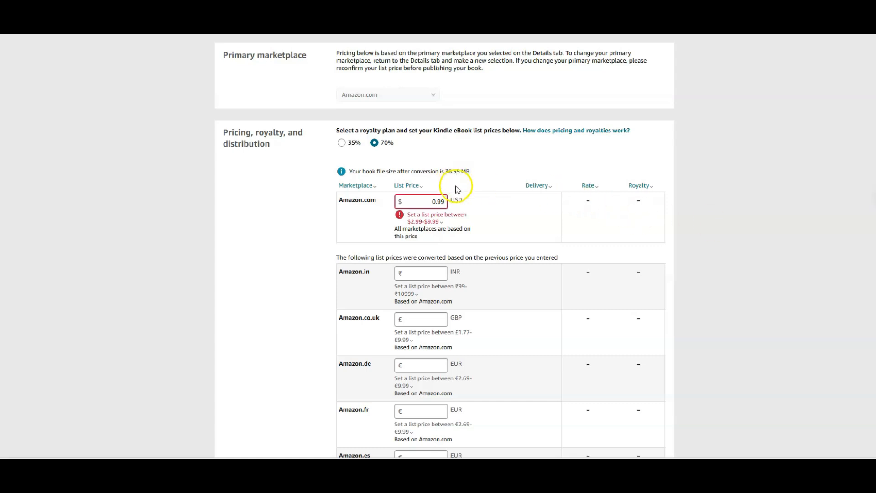
{"action": "left_click", "coordinate": [420, 222]}
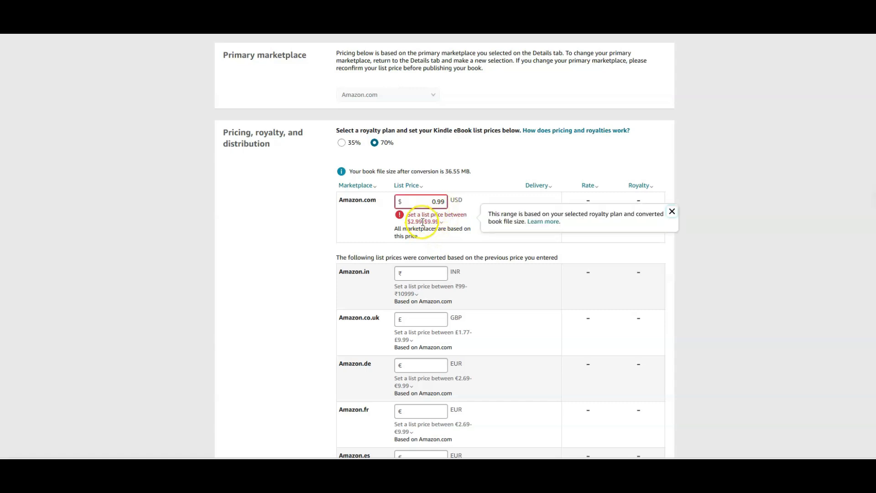
{"action": "key", "text": "Escape"}
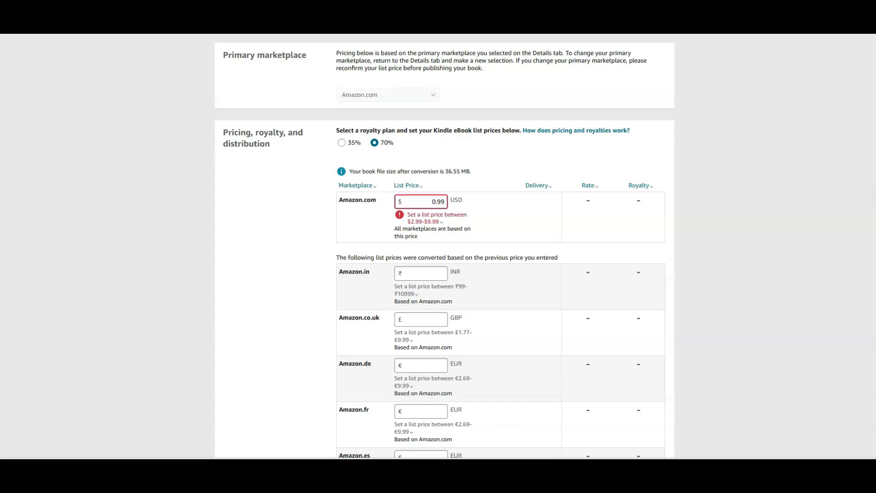
Step: Select the 70% royalty plan and set the Amazon.com list price to 2.99 USD
{"action": "left_click", "coordinate": [431, 200]}
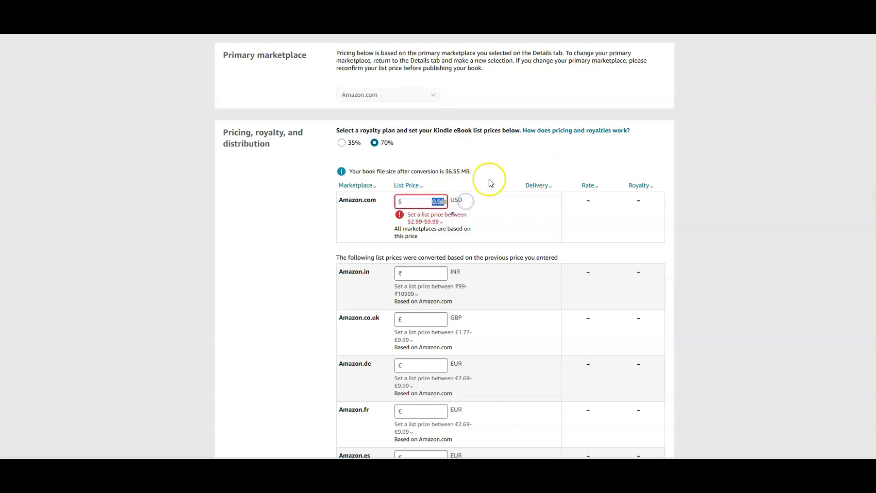
{"action": "left_click", "coordinate": [355, 145]}
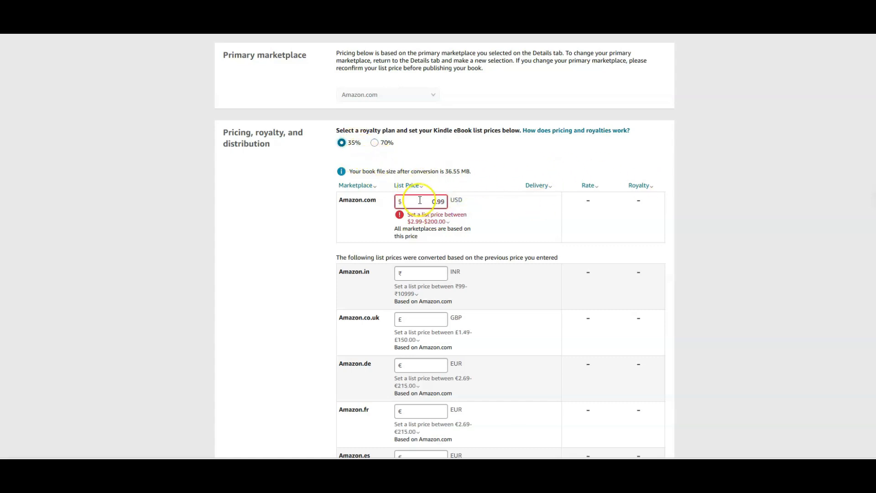
{"action": "left_click", "coordinate": [414, 222]}
{"action": "left_click", "coordinate": [419, 230]}
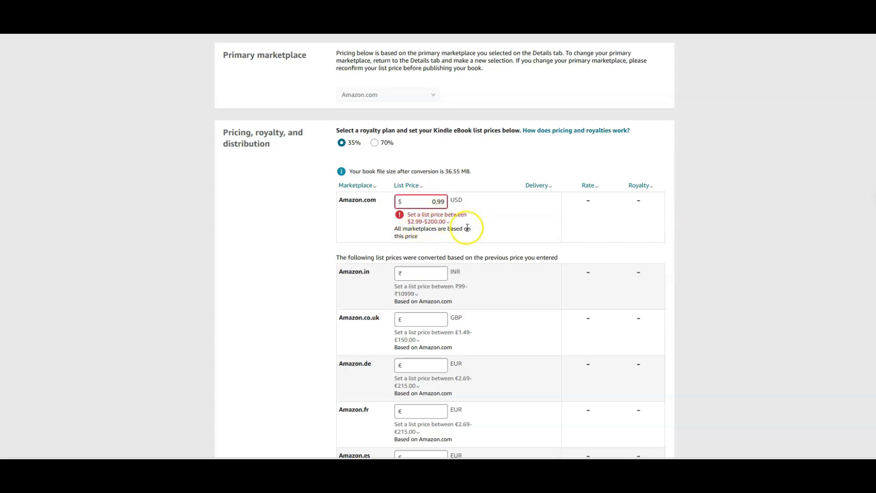
{"action": "left_click", "coordinate": [375, 143]}
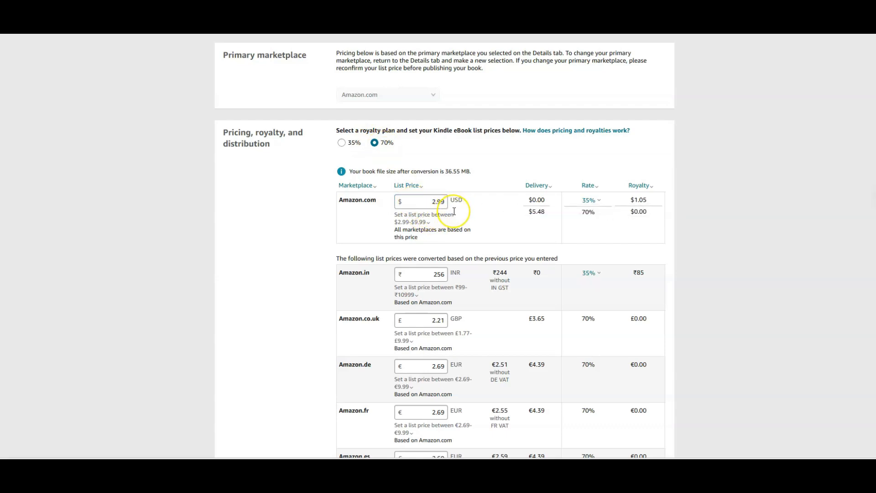
{"action": "mouse_move", "coordinate": [458, 213]}
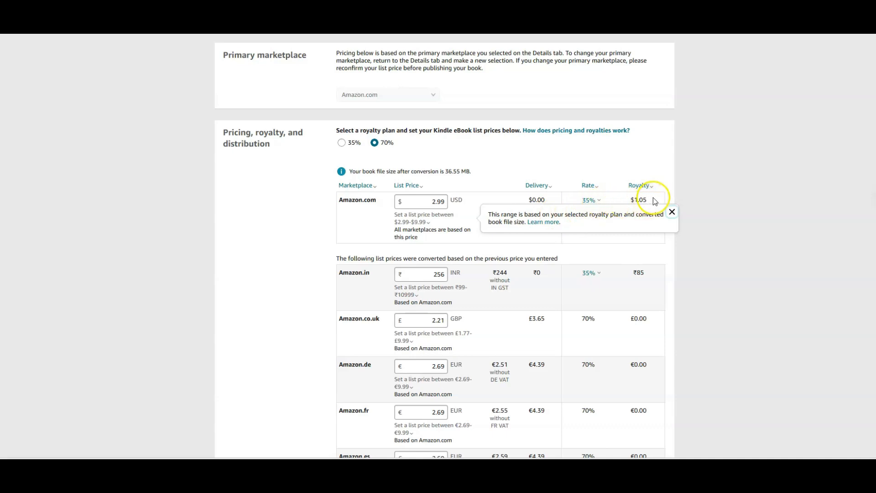
Step: Switch to the 35% royalty plan and set the Amazon.com list price to 3.99 USD
{"action": "left_click", "coordinate": [672, 212]}
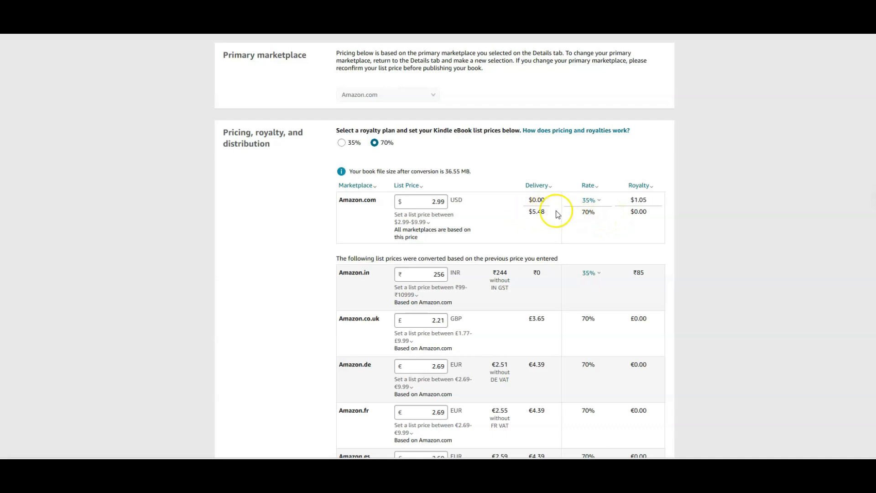
{"action": "left_click", "coordinate": [342, 143]}
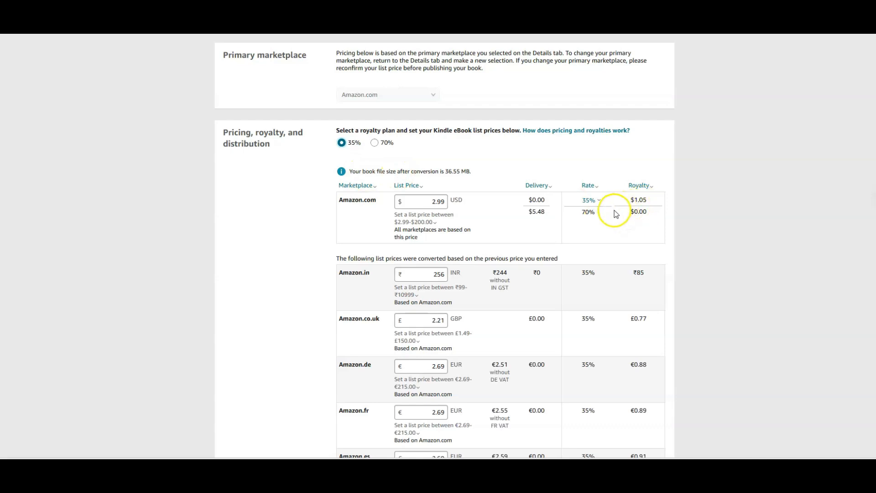
{"action": "left_click", "coordinate": [429, 201]}
{"action": "left_click_drag", "start_coordinate": [429, 201], "coordinate": [470, 203]}
{"action": "type", "text": "3"}
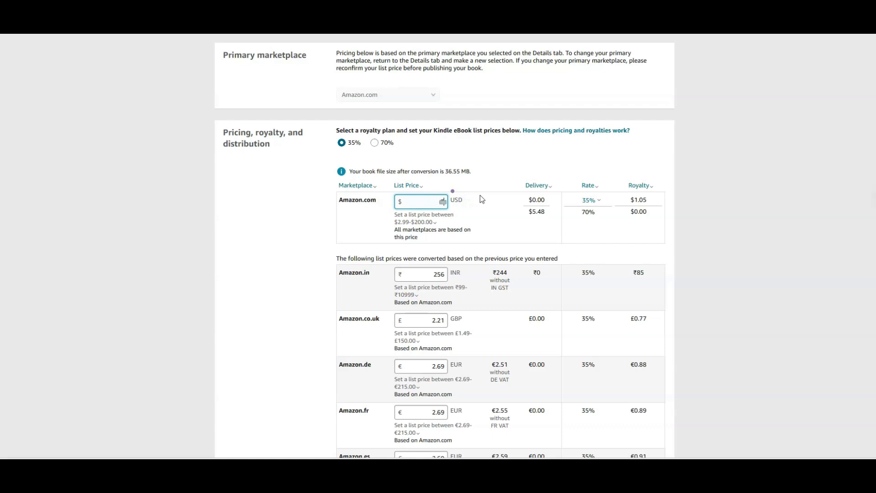
{"action": "type", "text": ".99"}
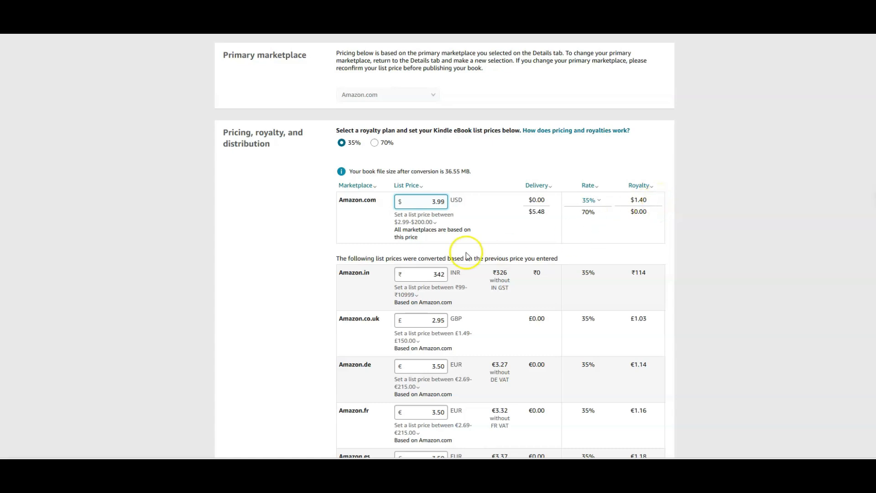
{"action": "left_click", "coordinate": [449, 216]}
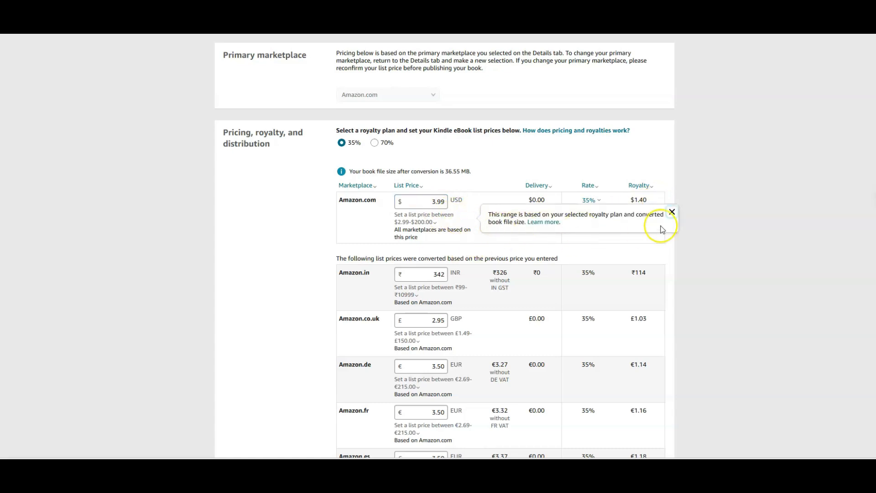
{"action": "left_click", "coordinate": [669, 212]}
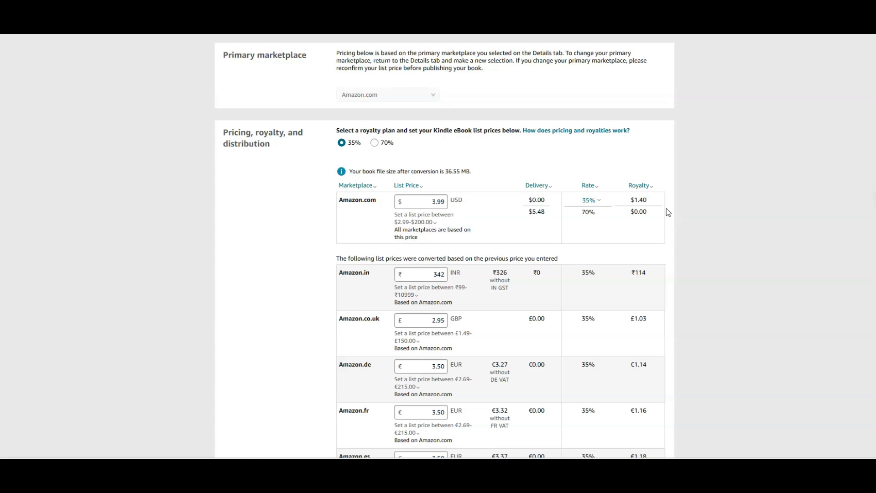
{"action": "left_click", "coordinate": [445, 213]}
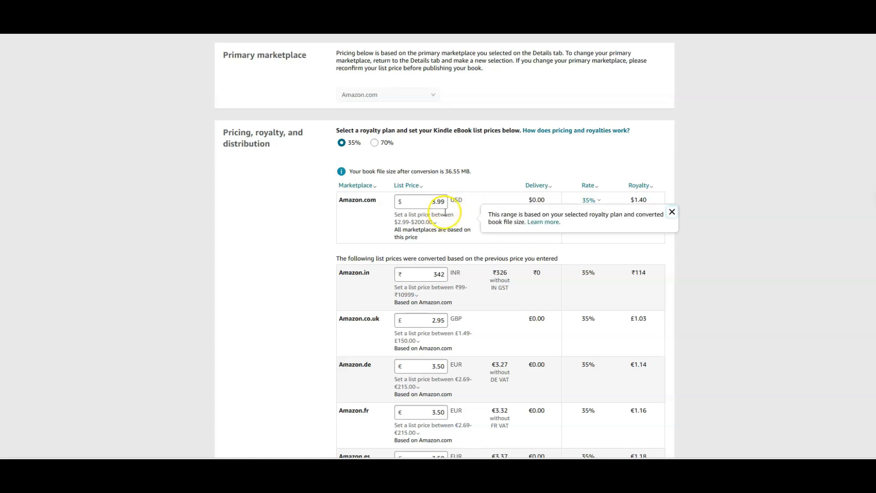
Step: Set the list prices to 2.99 GBP for Amazon.co.uk and 3.99 EUR for Amazon.de
{"action": "scroll", "coordinate": [477, 273], "scroll_direction": "down", "scroll_amount": 1}
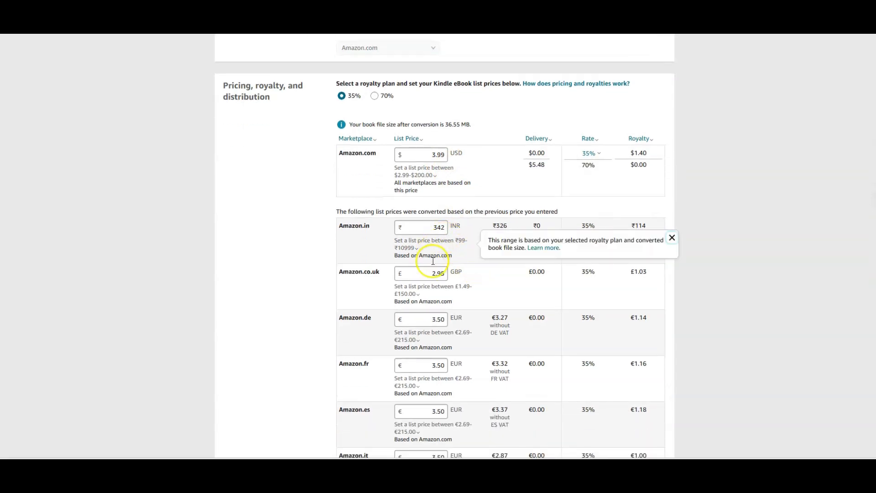
{"action": "scroll", "coordinate": [462, 278], "scroll_direction": "down", "scroll_amount": 2}
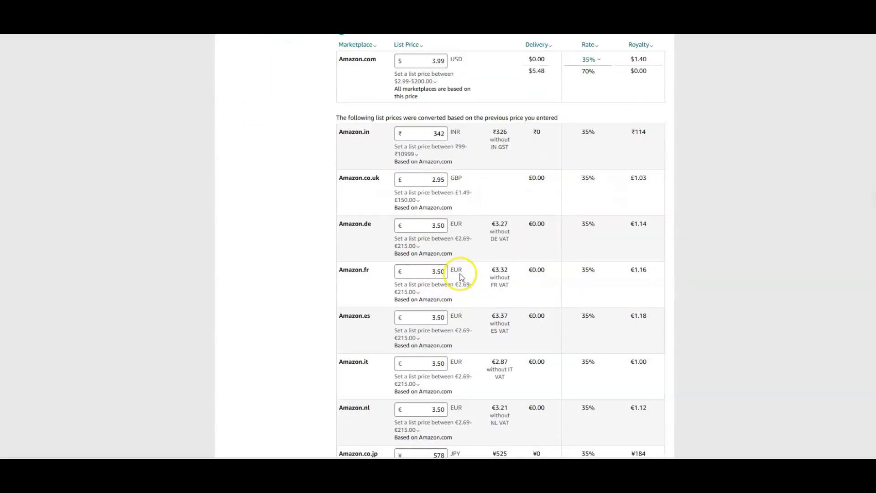
{"action": "scroll", "coordinate": [462, 361], "scroll_direction": "down", "scroll_amount": 2}
{"action": "scroll", "coordinate": [466, 338], "scroll_direction": "down", "scroll_amount": 2}
{"action": "scroll", "coordinate": [471, 283], "scroll_direction": "up", "scroll_amount": 5}
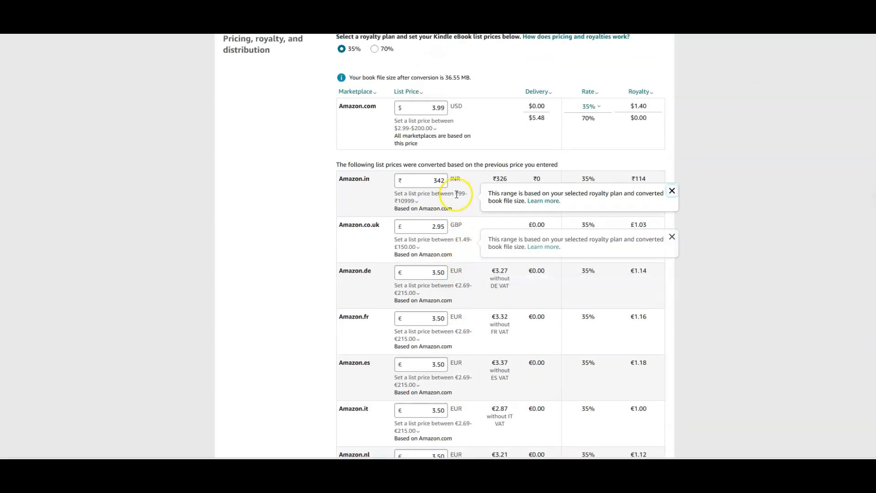
{"action": "left_click", "coordinate": [449, 227]}
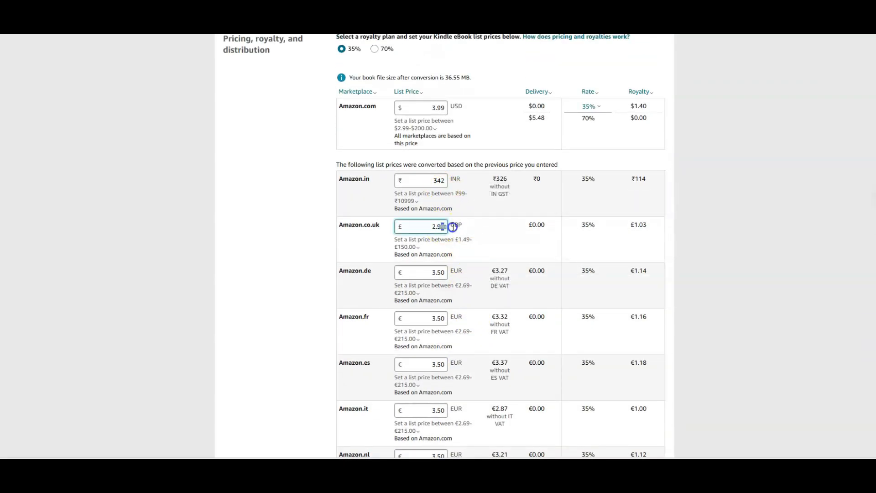
{"action": "type", "text": "9"}
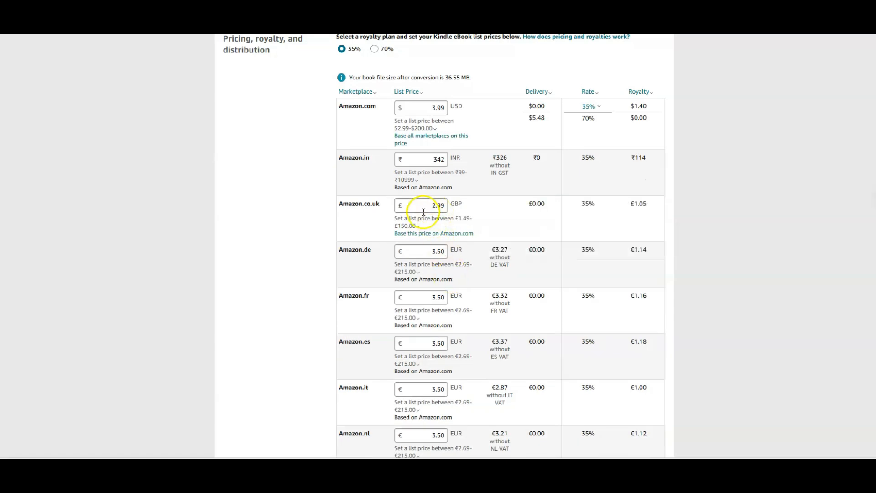
{"action": "left_click", "coordinate": [434, 251]}
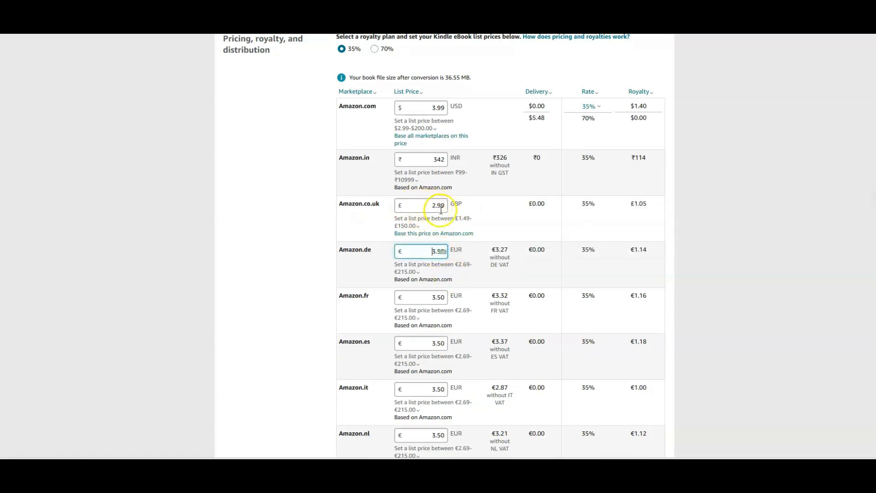
{"action": "left_click", "coordinate": [469, 251]}
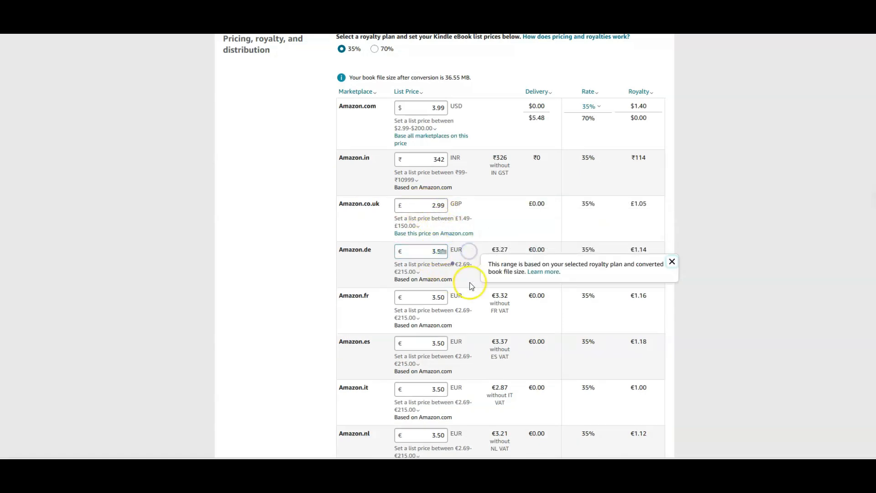
{"action": "left_click_drag", "start_coordinate": [437, 252], "coordinate": [447, 251]}
{"action": "type", "text": "99"}
Step: Set the Amazon.fr, Amazon.es, Amazon.it and Amazon.nl list prices to 3.99 EUR each
{"action": "left_click_drag", "start_coordinate": [437, 297], "coordinate": [453, 297]}
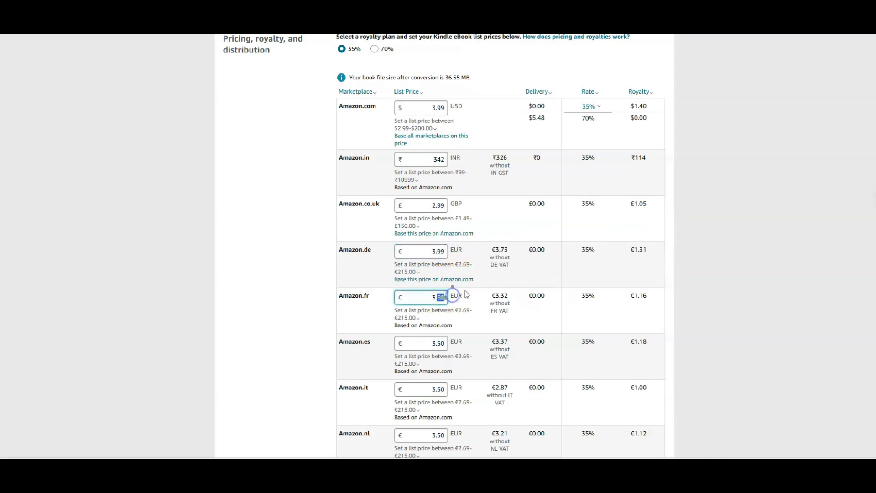
{"action": "type", "text": "99"}
{"action": "left_click", "coordinate": [446, 354]}
{"action": "scroll", "coordinate": [452, 351], "scroll_direction": "down", "scroll_amount": 1}
{"action": "left_click_drag", "start_coordinate": [437, 296], "coordinate": [450, 296]}
{"action": "type", "text": "99"}
{"action": "scroll", "coordinate": [475, 341], "scroll_direction": "down", "scroll_amount": 2}
{"action": "left_click_drag", "start_coordinate": [437, 249], "coordinate": [452, 249]}
{"action": "type", "text": "99"}
{"action": "left_click_drag", "start_coordinate": [437, 294], "coordinate": [450, 294]}
{"action": "type", "text": "99"}
Step: Set the list prices to 22.99 BRL for Amazon.com.br, 76.99 MXN for Amazon.com.mx and 6.99 AUD for Amazon.com.au
{"action": "left_click_drag", "start_coordinate": [438, 386], "coordinate": [450, 387]}
{"action": "type", "text": "99"}
{"action": "scroll", "coordinate": [440, 374], "scroll_direction": "down", "scroll_amount": 3}
{"action": "left_click_drag", "start_coordinate": [438, 338], "coordinate": [450, 338]}
{"action": "type", "text": "99"}
{"action": "left_click_drag", "start_coordinate": [438, 383], "coordinate": [450, 383]}
{"action": "type", "text": "99"}
Step: Review the list prices and royalties for every marketplace and the Terms & Conditions before publishing
{"action": "scroll", "coordinate": [668, 285], "scroll_direction": "up", "scroll_amount": 3}
{"action": "scroll", "coordinate": [677, 262], "scroll_direction": "down", "scroll_amount": 3}
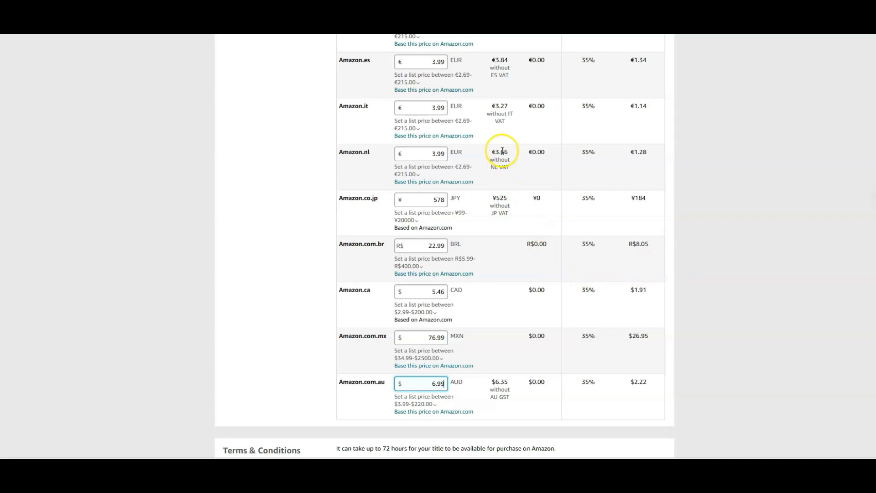
{"action": "scroll", "coordinate": [440, 175], "scroll_direction": "up", "scroll_amount": 3}
{"action": "mouse_move", "coordinate": [448, 172]}
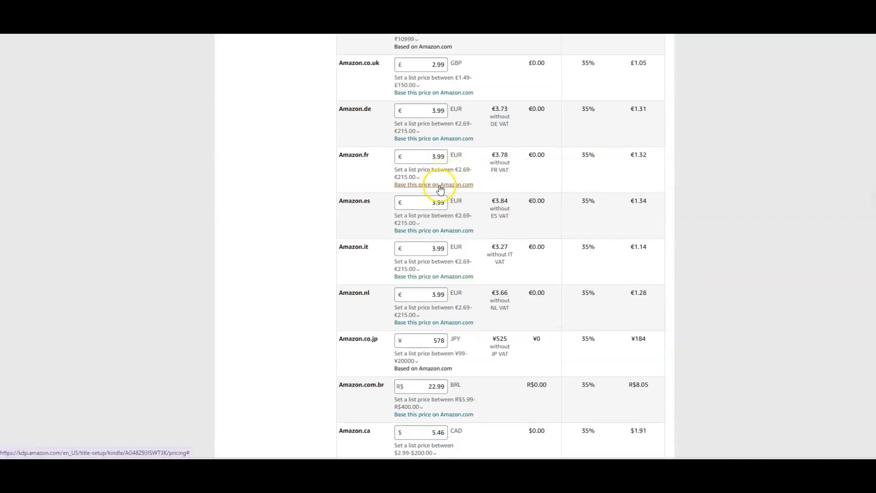
{"action": "scroll", "coordinate": [442, 189], "scroll_direction": "up", "scroll_amount": 3}
{"action": "scroll", "coordinate": [518, 166], "scroll_direction": "up", "scroll_amount": 3}
{"action": "scroll", "coordinate": [513, 166], "scroll_direction": "down", "scroll_amount": 10}
{"action": "scroll", "coordinate": [513, 172], "scroll_direction": "down", "scroll_amount": 3}
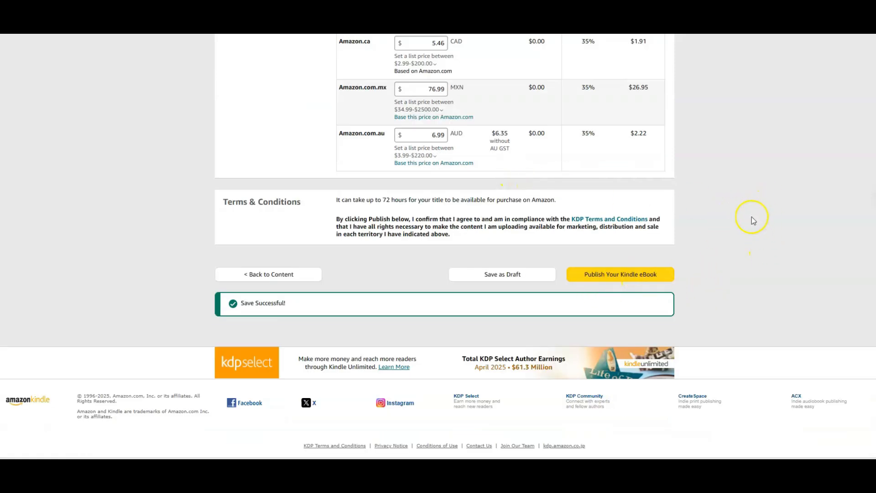
{"action": "scroll", "coordinate": [743, 222], "scroll_direction": "up", "scroll_amount": 2}
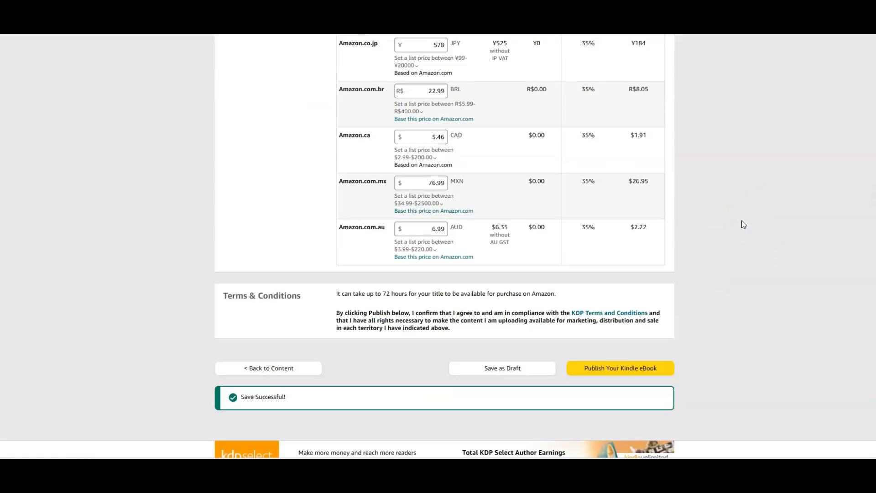